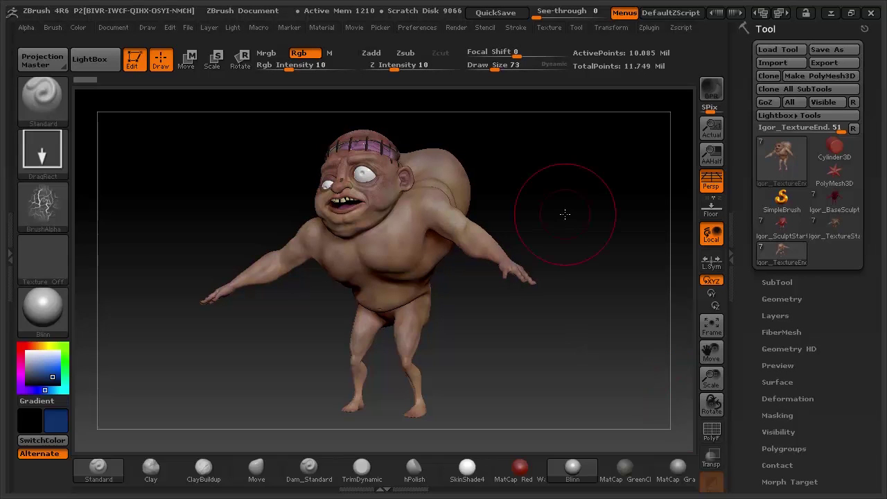
# Examine the textured character model from several angles and up close, and review its list of subtools.
pyautogui.moveTo(570, 182); pyautogui.dragTo(534, 180)
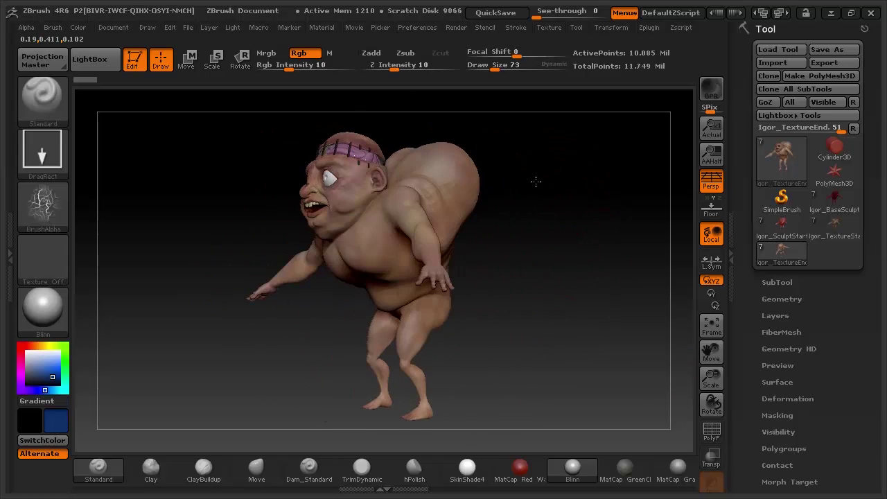
pyautogui.moveTo(524, 231); pyautogui.dragTo(568, 326)
pyautogui.moveTo(584, 296)
pyautogui.mouseDown()
pyautogui.moveTo(609, 293)
pyautogui.moveTo(587, 312)
pyautogui.mouseUp()
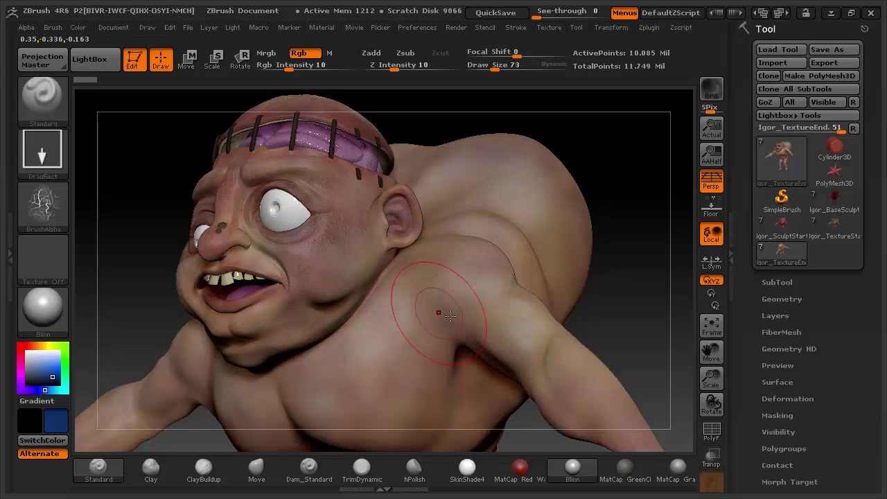
pyautogui.moveTo(586, 145)
pyautogui.mouseDown()
pyautogui.moveTo(505, 146)
pyautogui.moveTo(603, 146)
pyautogui.mouseUp()
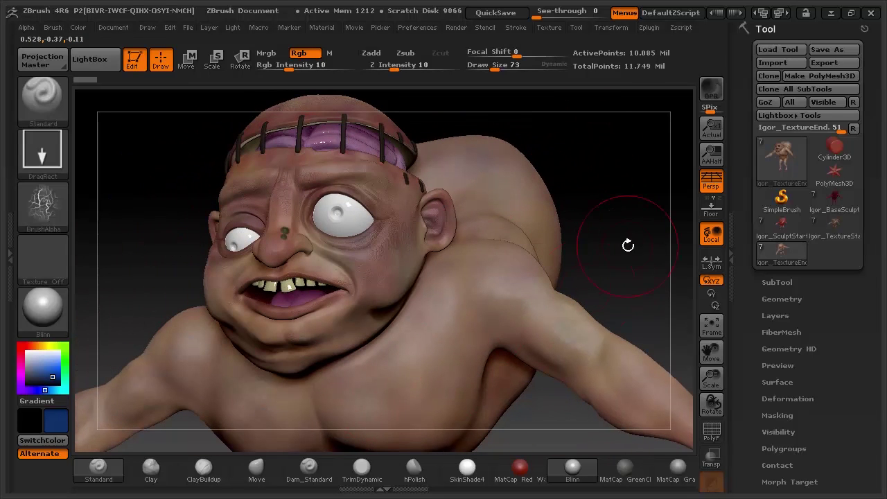
pyautogui.moveTo(616, 254)
pyautogui.mouseDown()
pyautogui.moveTo(612, 287)
pyautogui.moveTo(528, 288)
pyautogui.moveTo(485, 368)
pyautogui.moveTo(501, 185)
pyautogui.moveTo(552, 225)
pyautogui.moveTo(545, 230)
pyautogui.mouseUp()
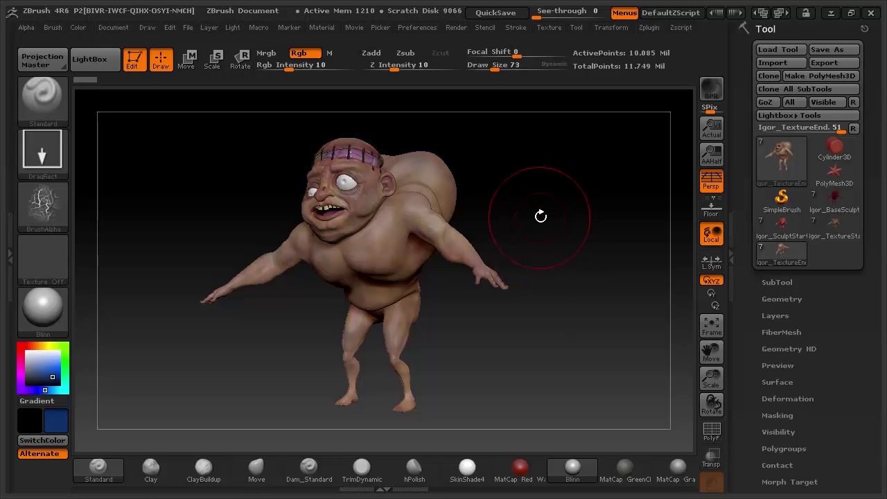
pyautogui.moveTo(540, 214)
pyautogui.mouseDown()
pyautogui.moveTo(491, 214)
pyautogui.moveTo(538, 211)
pyautogui.moveTo(663, 266)
pyautogui.mouseUp()
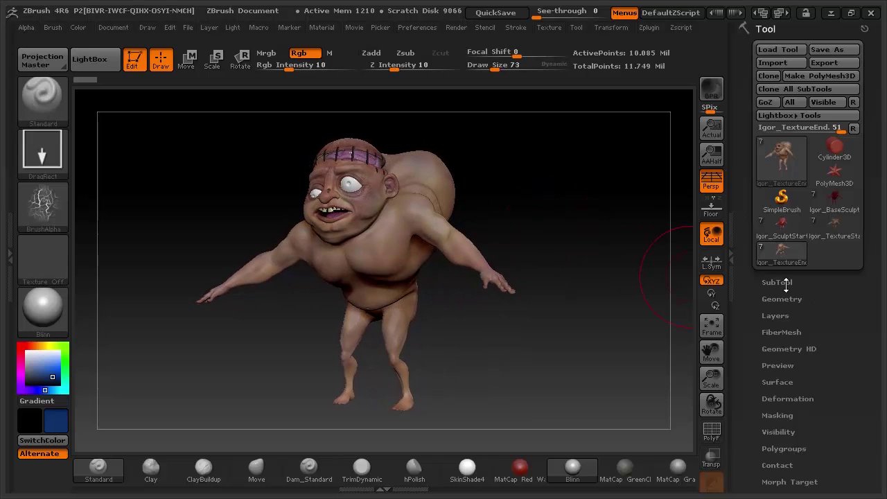
pyautogui.click(776, 282)
pyautogui.moveTo(808, 268); pyautogui.dragTo(807, 40)
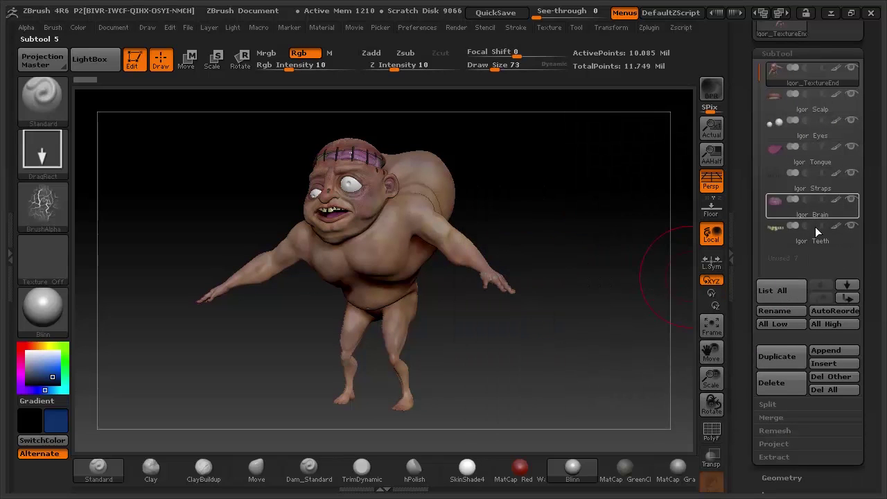
pyautogui.moveTo(536, 208); pyautogui.dragTo(531, 204)
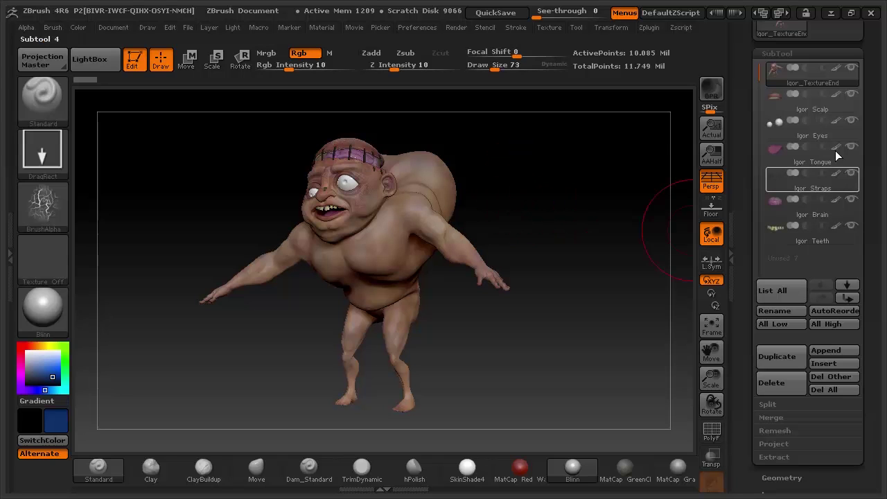
pyautogui.click(823, 54)
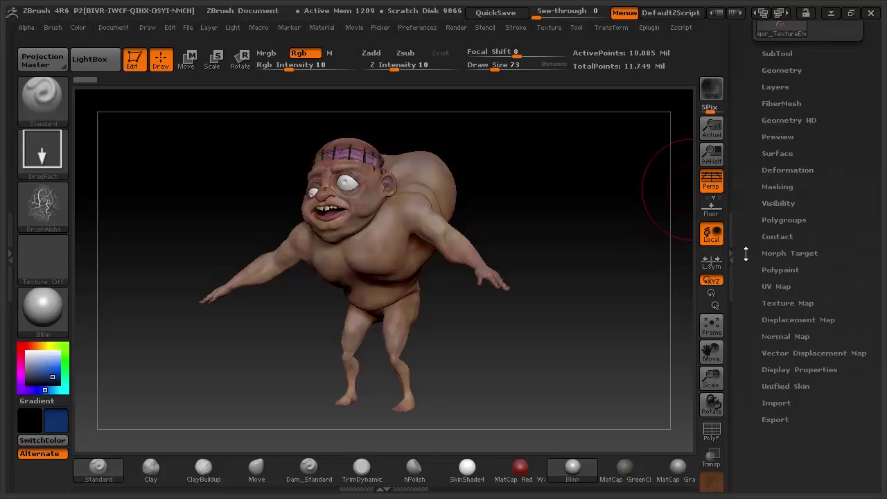
pyautogui.moveTo(560, 185)
pyautogui.mouseDown()
pyautogui.moveTo(552, 188)
pyautogui.moveTo(561, 188)
pyautogui.mouseUp()
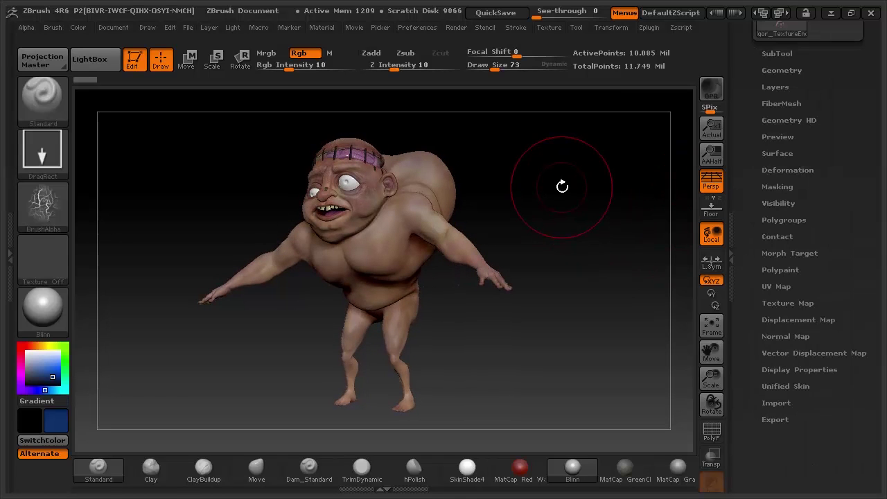
# Dock the Zplugin palette beside the canvas and expand its Multi Map Exporter section.
pyautogui.click(651, 28)
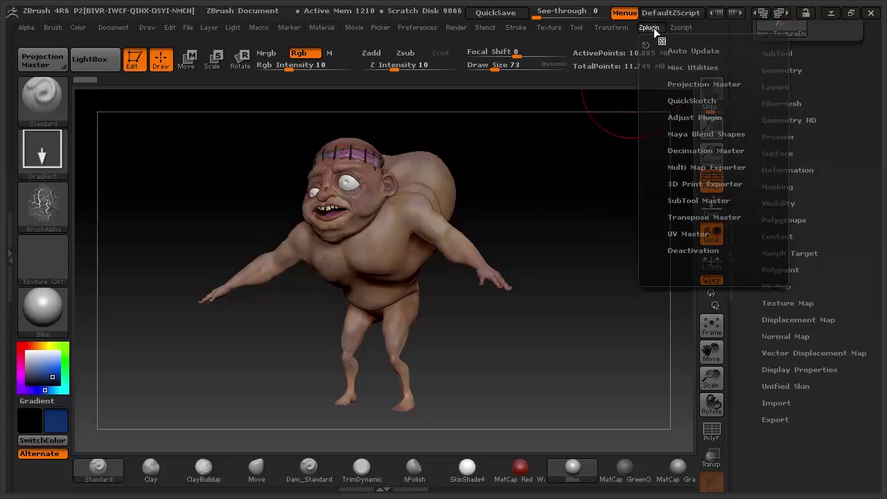
pyautogui.moveTo(646, 45); pyautogui.dragTo(798, 67)
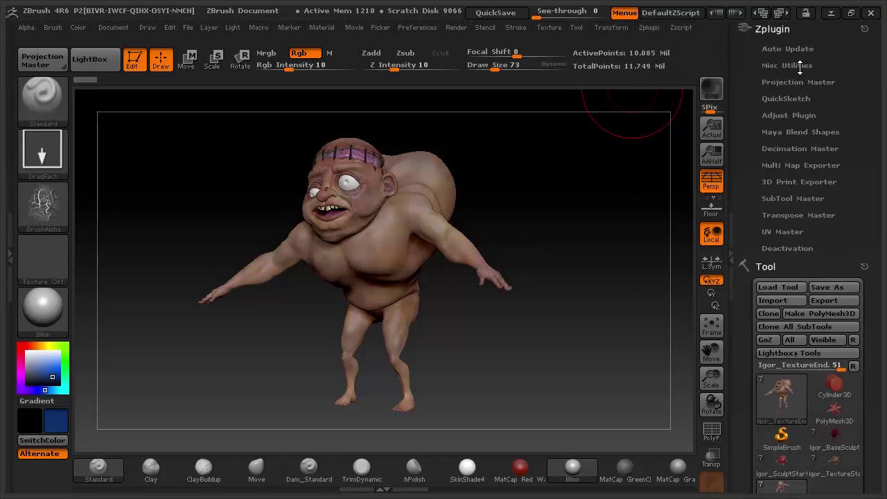
pyautogui.click(788, 165)
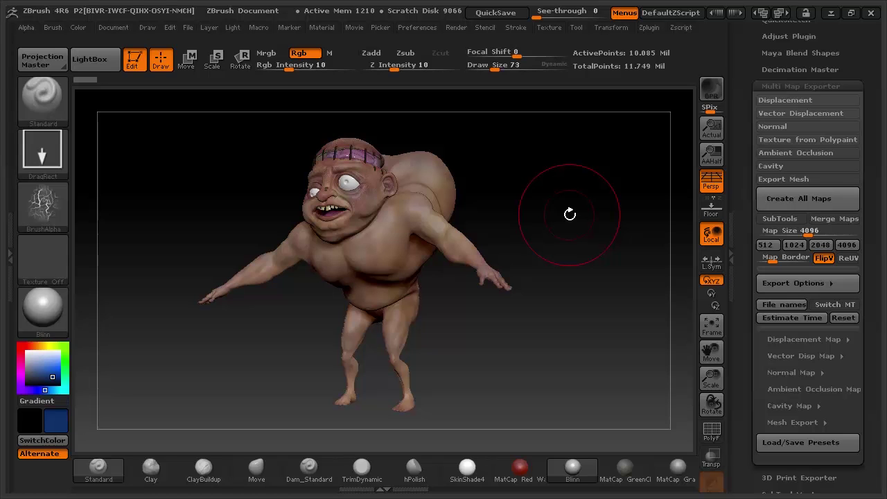
# Enable Displacement and Export Mesh as outputs in the Multi Map Exporter.
pyautogui.click(821, 102)
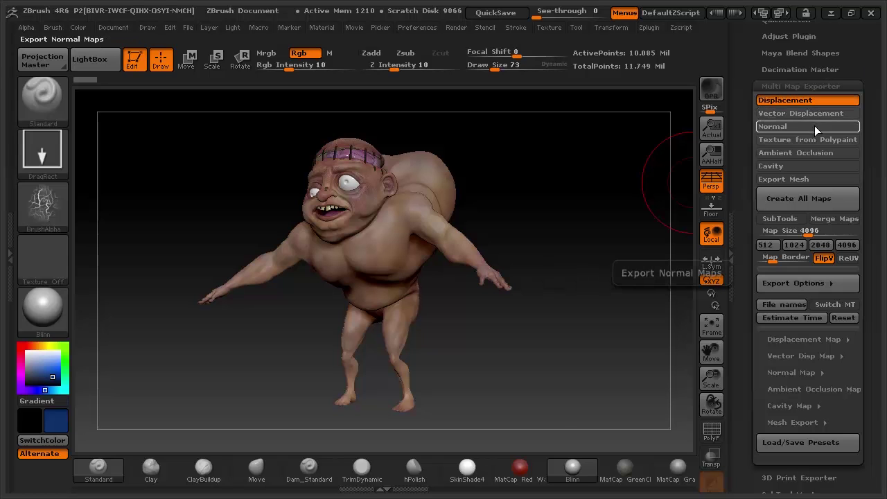
pyautogui.click(813, 181)
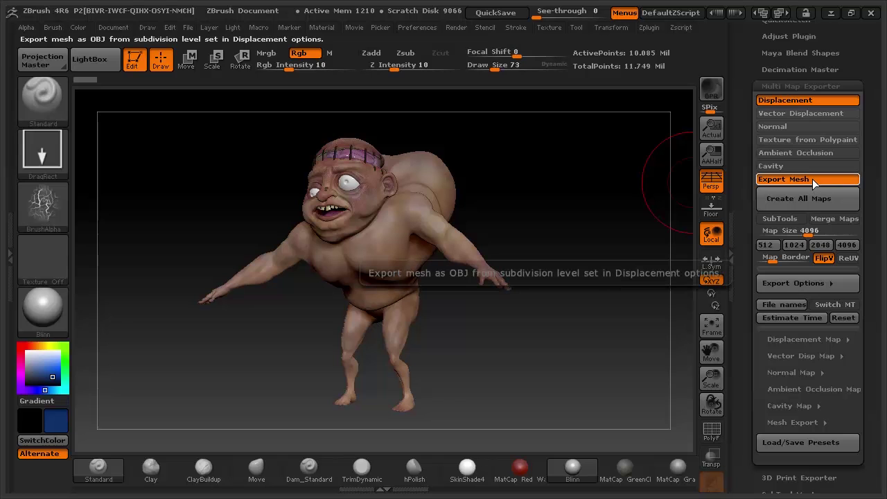
pyautogui.moveTo(534, 178); pyautogui.dragTo(534, 181)
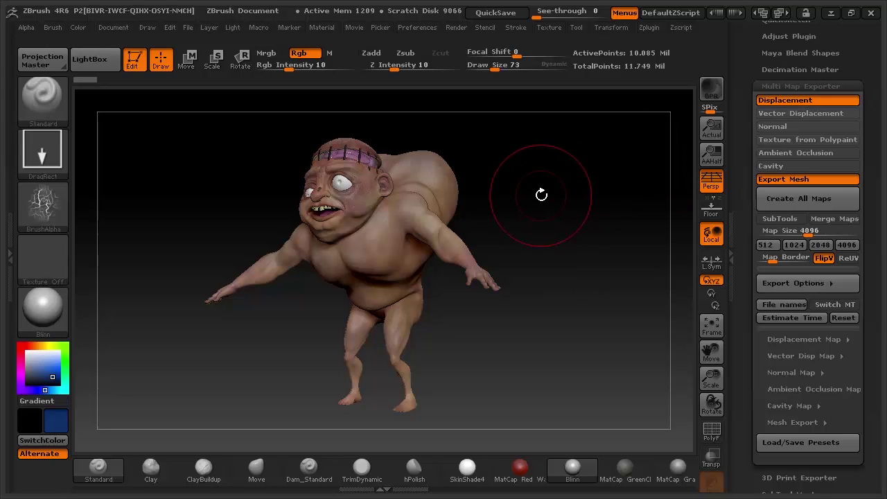
pyautogui.moveTo(540, 198)
pyautogui.mouseDown()
pyautogui.moveTo(558, 198)
pyautogui.moveTo(546, 198)
pyautogui.mouseUp()
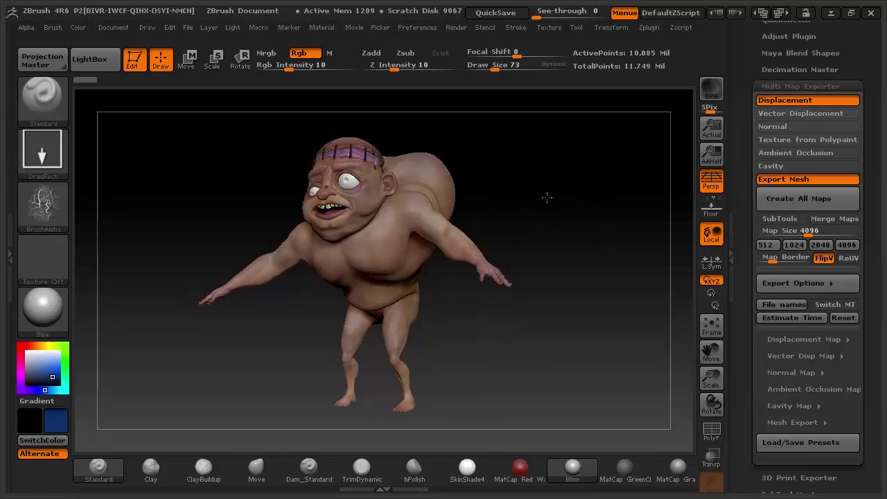
# Add Texture from Polypaint, Cavity and Ambient Occlusion to the maps that will be exported.
pyautogui.click(831, 142)
pyautogui.moveTo(519, 187); pyautogui.dragTo(562, 199)
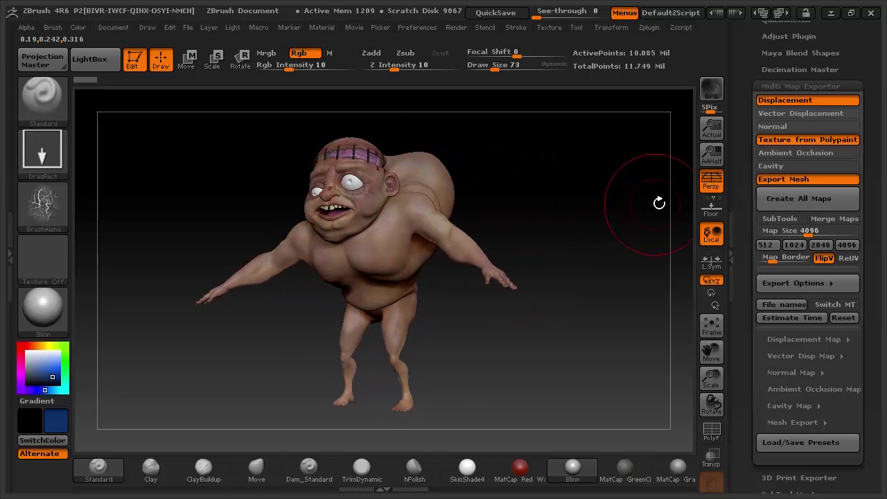
pyautogui.click(783, 166)
pyautogui.click(784, 149)
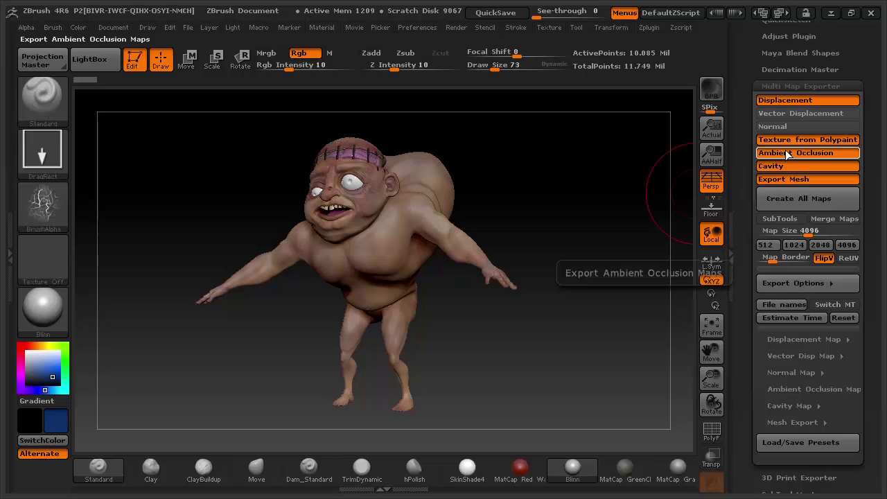
pyautogui.moveTo(561, 178); pyautogui.dragTo(544, 177)
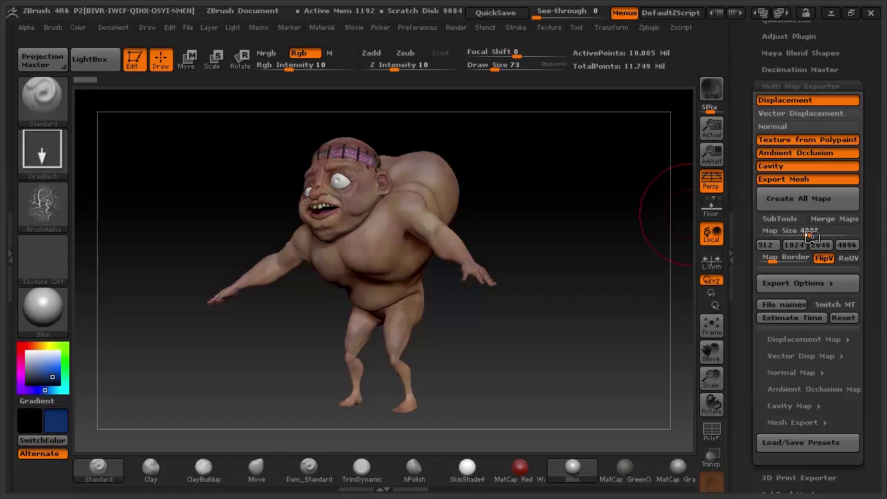
pyautogui.moveTo(872, 233); pyautogui.dragTo(871, 218)
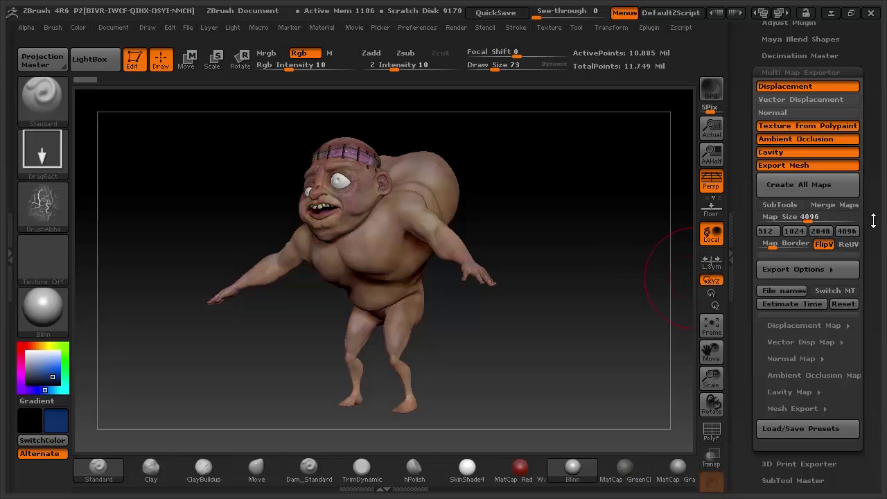
pyautogui.scroll(3, 872, 221)
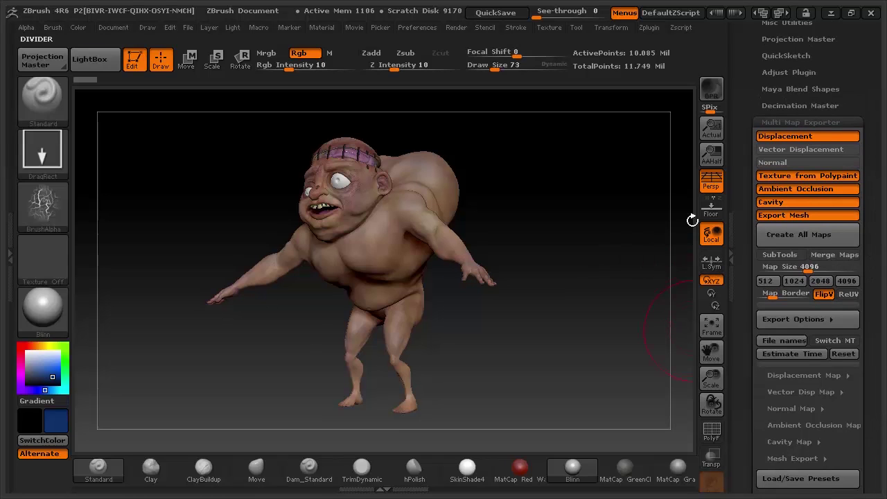
pyautogui.moveTo(527, 228)
pyautogui.mouseDown()
pyautogui.moveTo(540, 228)
pyautogui.moveTo(531, 228)
pyautogui.mouseUp()
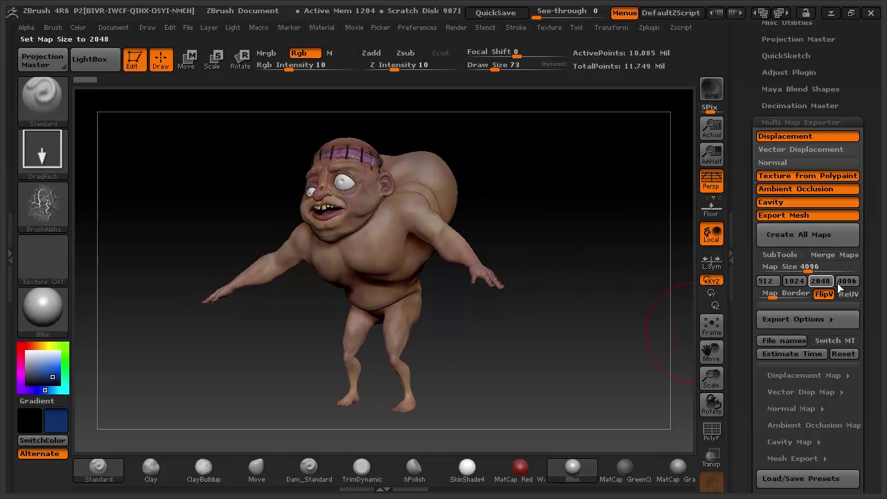
pyautogui.click(817, 324)
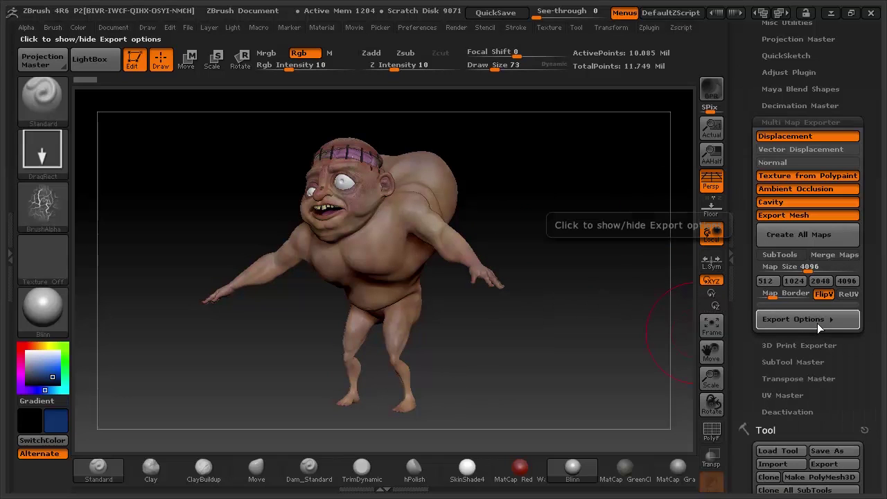
pyautogui.moveTo(819, 325); pyautogui.dragTo(821, 266)
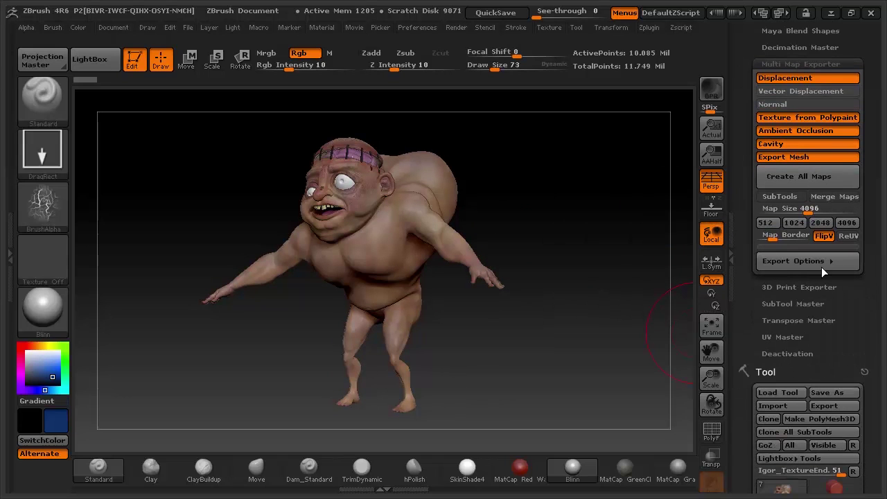
pyautogui.click(817, 262)
# Set the Mesh Export subdivision level to 1 in the export options and collapse that section.
pyautogui.moveTo(867, 287); pyautogui.dragTo(881, 235)
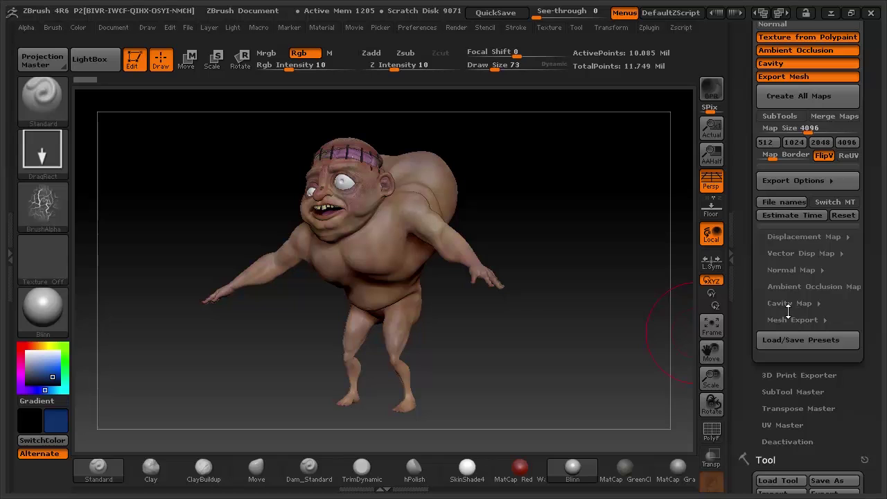
pyautogui.click(795, 319)
pyautogui.click(829, 341)
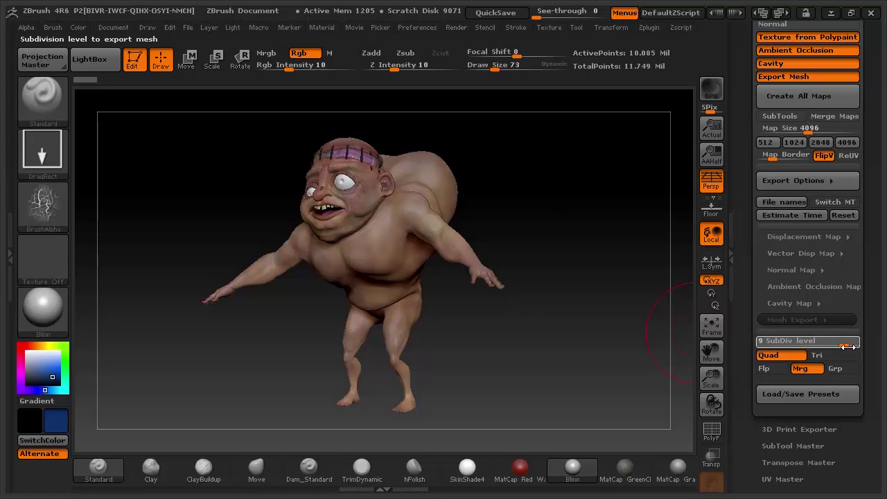
pyautogui.moveTo(797, 342); pyautogui.dragTo(759, 346)
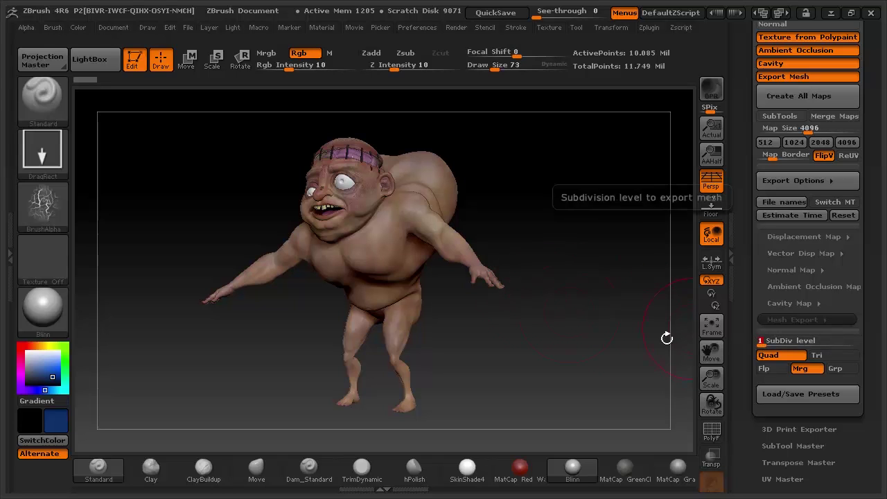
pyautogui.moveTo(571, 307); pyautogui.dragTo(575, 307)
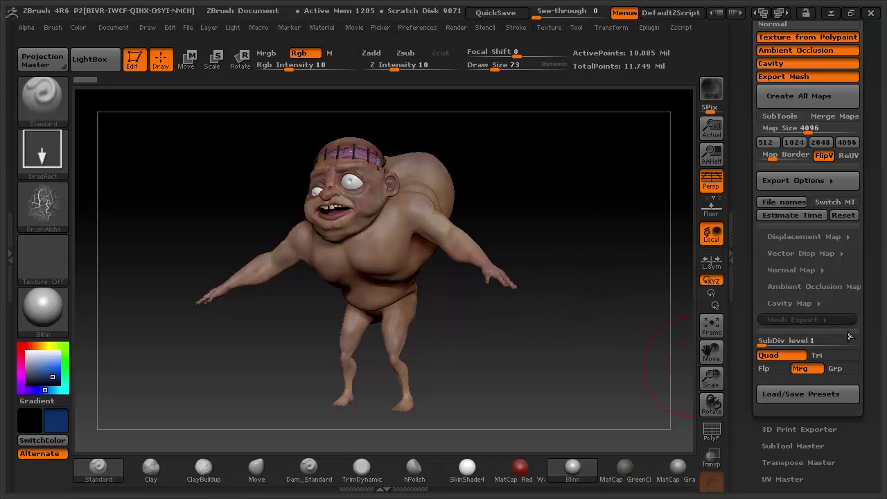
pyautogui.click(807, 317)
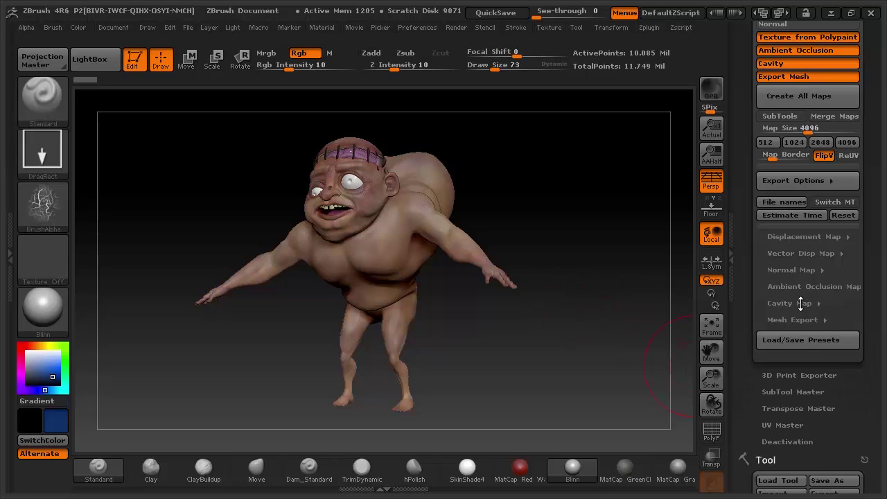
# Review the Cavity Map export options and expand the Displacement Map options to examine their settings.
pyautogui.click(801, 302)
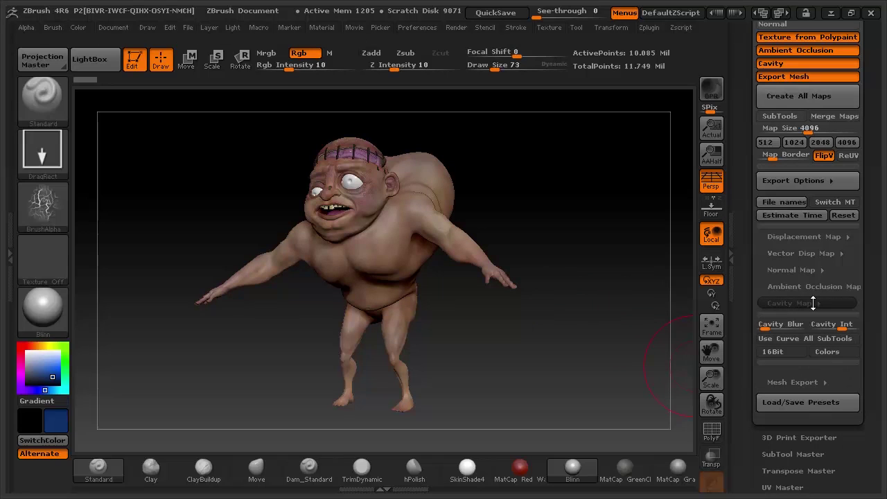
pyautogui.click(812, 302)
pyautogui.moveTo(574, 251); pyautogui.dragTo(588, 240)
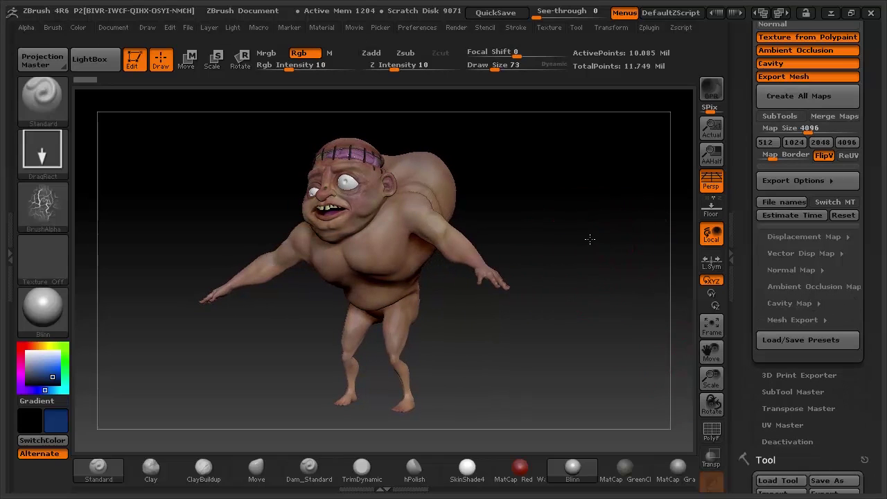
pyautogui.click(796, 236)
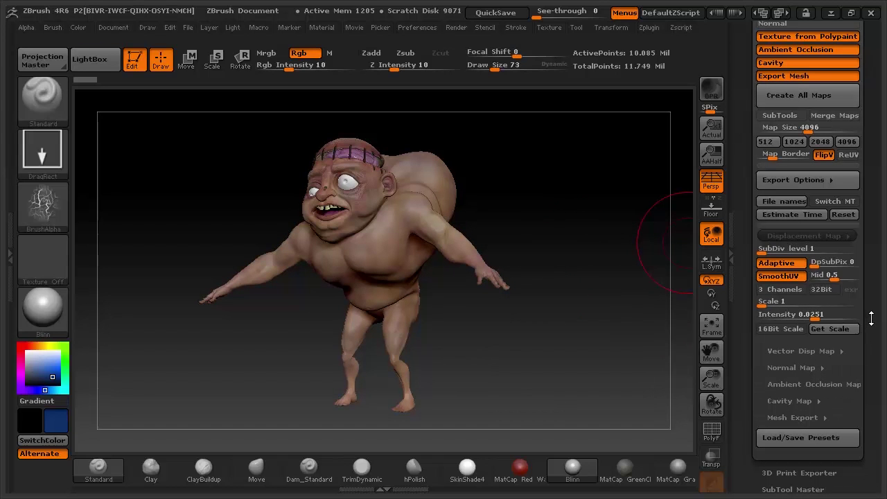
pyautogui.moveTo(871, 318); pyautogui.dragTo(874, 309)
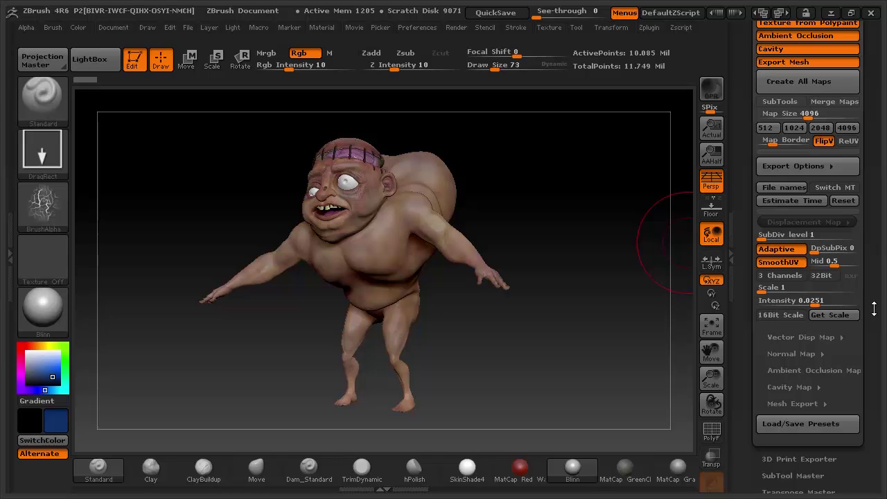
pyautogui.moveTo(531, 234); pyautogui.dragTo(542, 239)
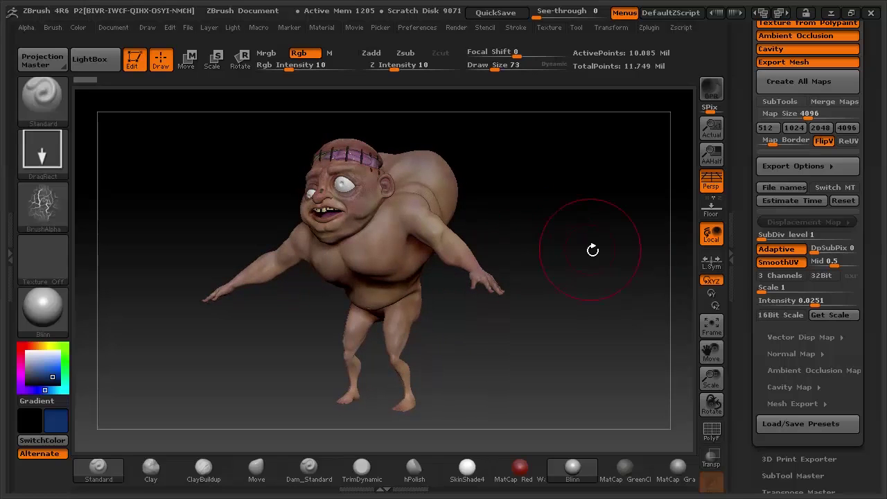
pyautogui.moveTo(571, 242); pyautogui.dragTo(570, 241)
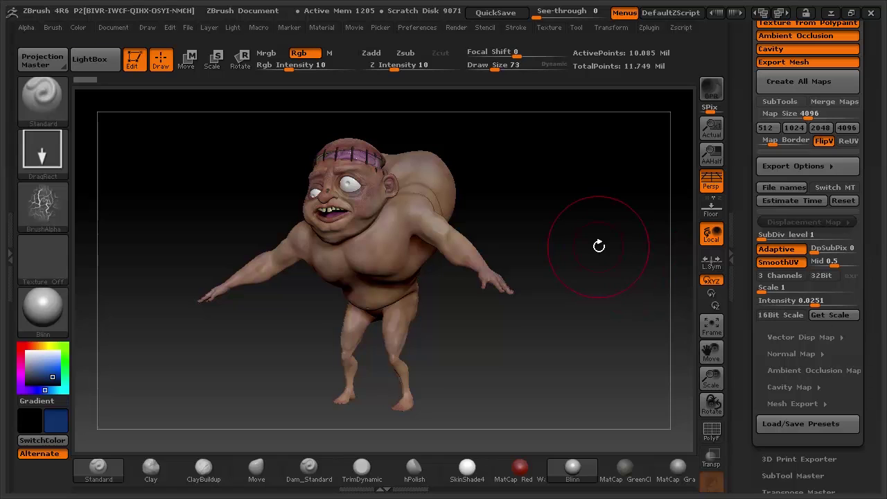
# Set the displacement map's Mid value to 0 and enable 3 Channels and 32Bit for it.
pyautogui.moveTo(599, 245); pyautogui.dragTo(594, 245)
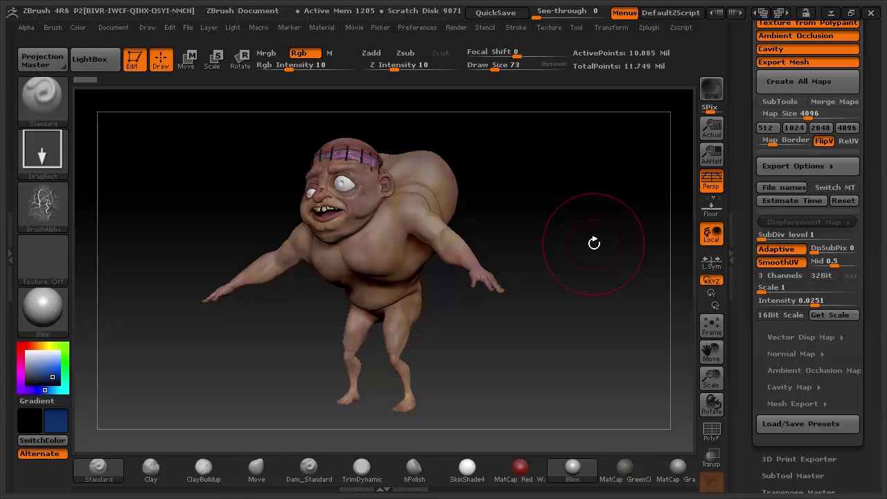
pyautogui.moveTo(576, 242); pyautogui.dragTo(574, 242)
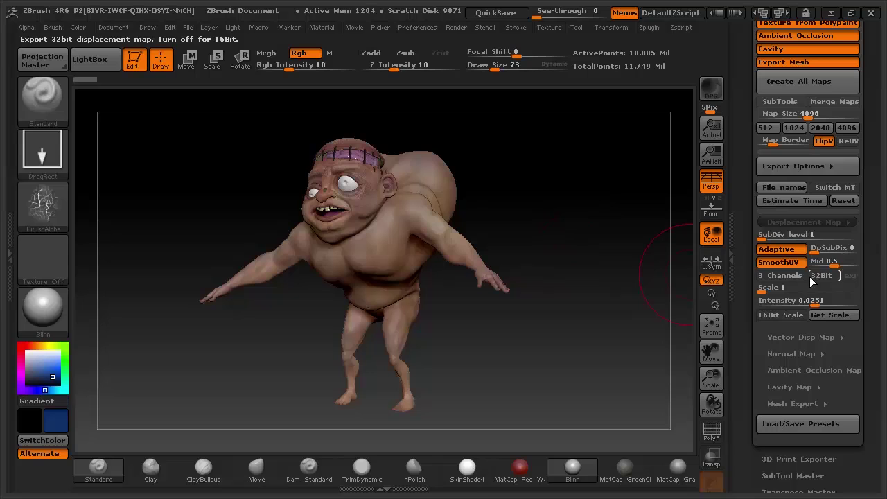
pyautogui.moveTo(834, 264); pyautogui.dragTo(797, 264)
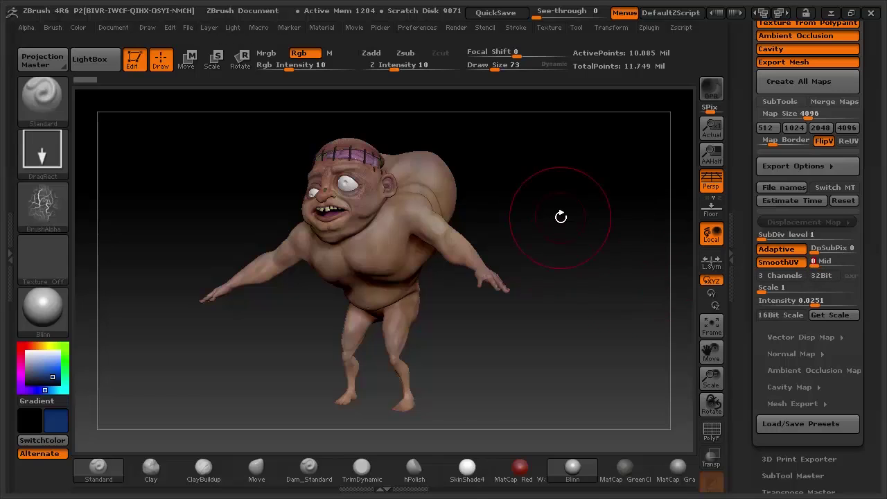
pyautogui.moveTo(564, 214)
pyautogui.mouseDown()
pyautogui.moveTo(568, 227)
pyautogui.moveTo(570, 214)
pyautogui.mouseUp()
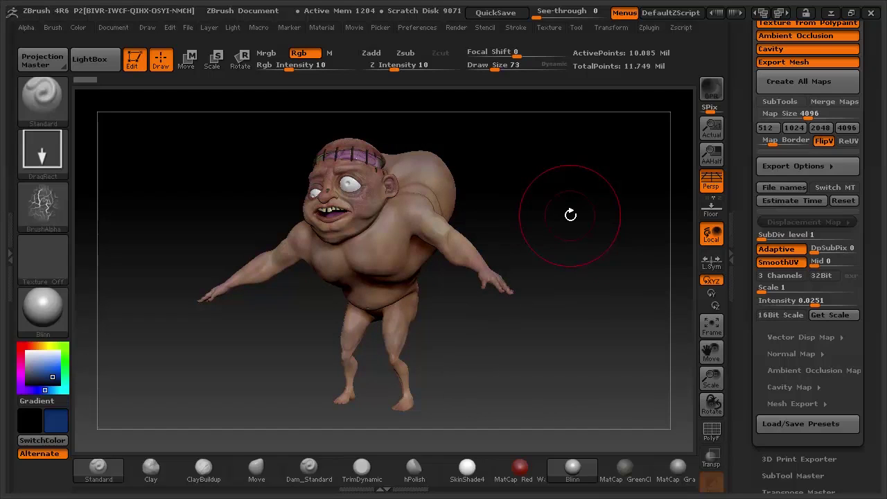
pyautogui.moveTo(580, 198); pyautogui.dragTo(617, 239)
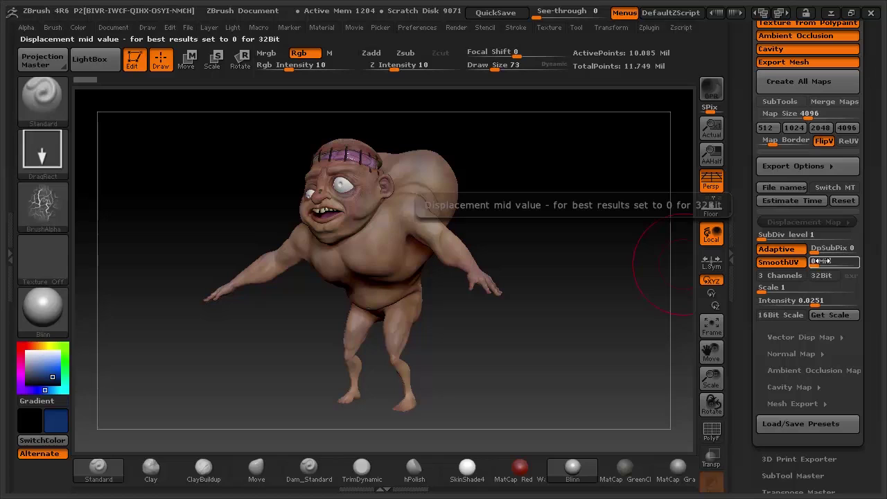
pyautogui.click(785, 277)
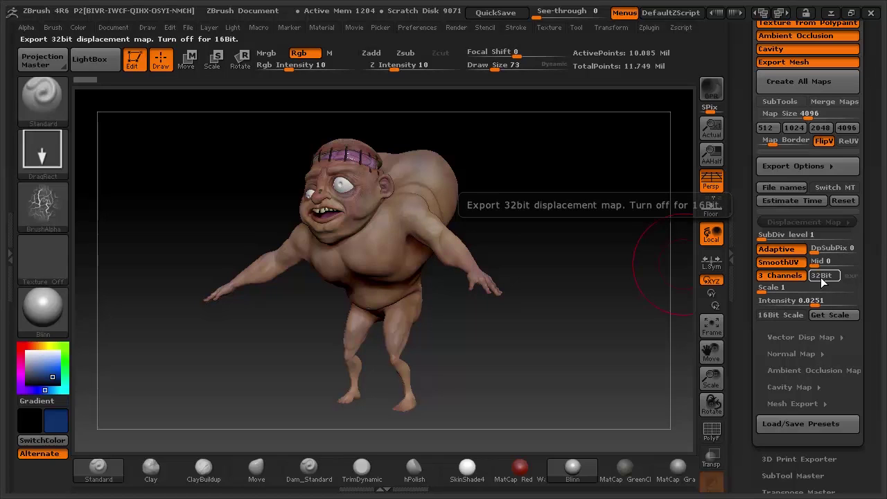
pyautogui.click(820, 277)
# Get the estimated displacement Scale for the current subtool.
pyautogui.moveTo(563, 241); pyautogui.dragTo(665, 311)
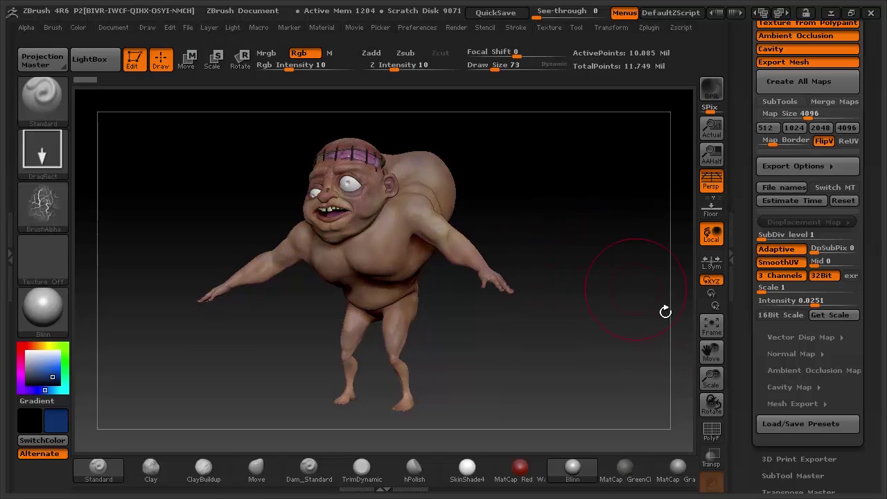
pyautogui.click(779, 291)
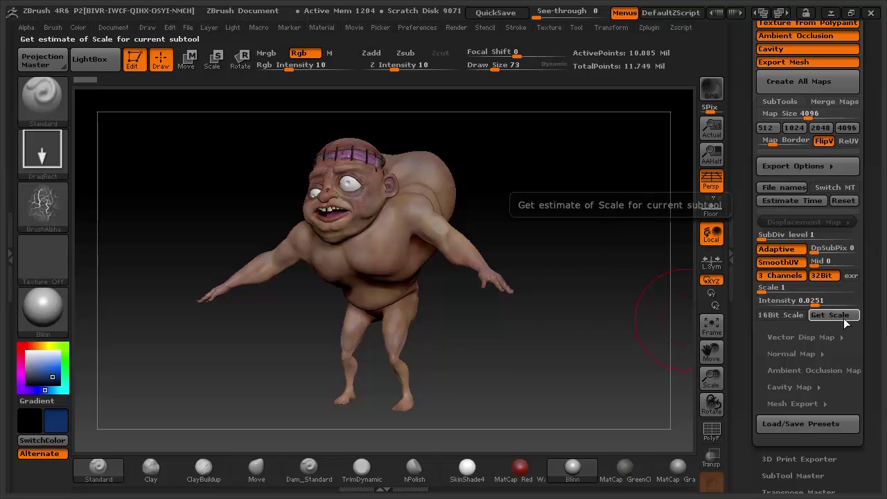
pyautogui.click(843, 318)
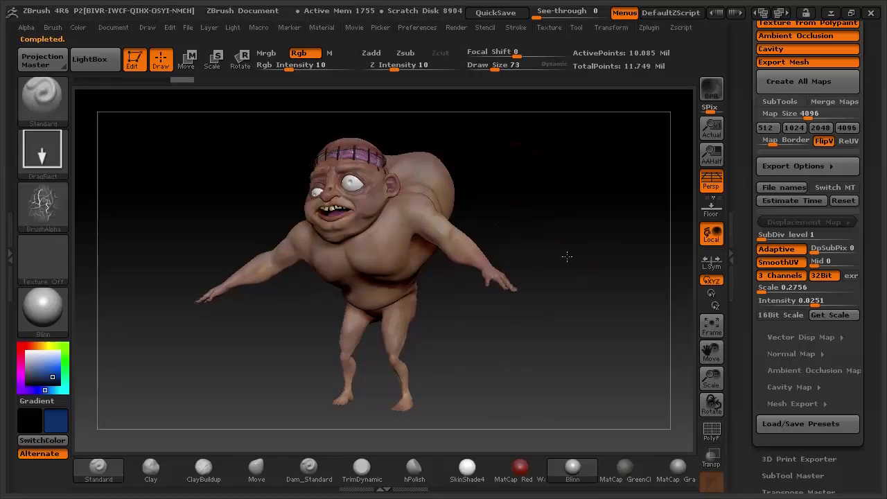
pyautogui.moveTo(549, 231)
pyautogui.mouseDown()
pyautogui.moveTo(519, 231)
pyautogui.moveTo(548, 232)
pyautogui.mouseUp()
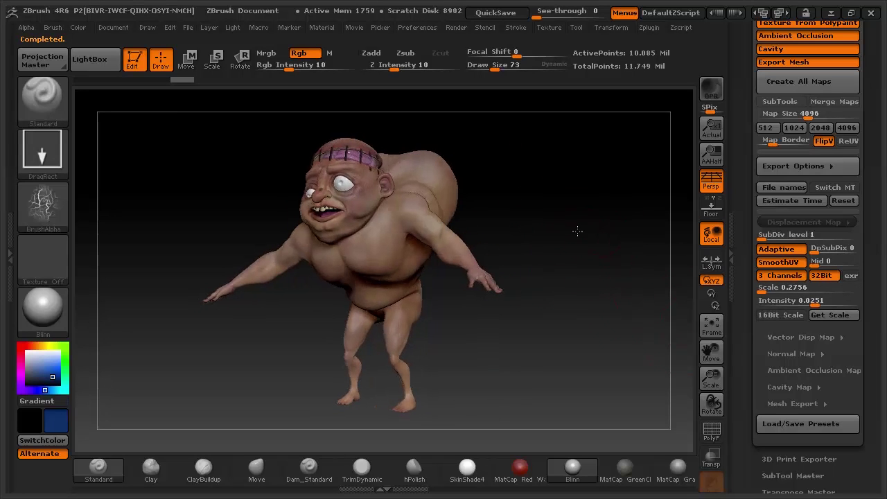
pyautogui.moveTo(875, 173)
pyautogui.mouseDown()
pyautogui.moveTo(875, 258)
pyautogui.moveTo(875, 156)
pyautogui.mouseUp()
pyautogui.moveTo(586, 262); pyautogui.dragTo(570, 252)
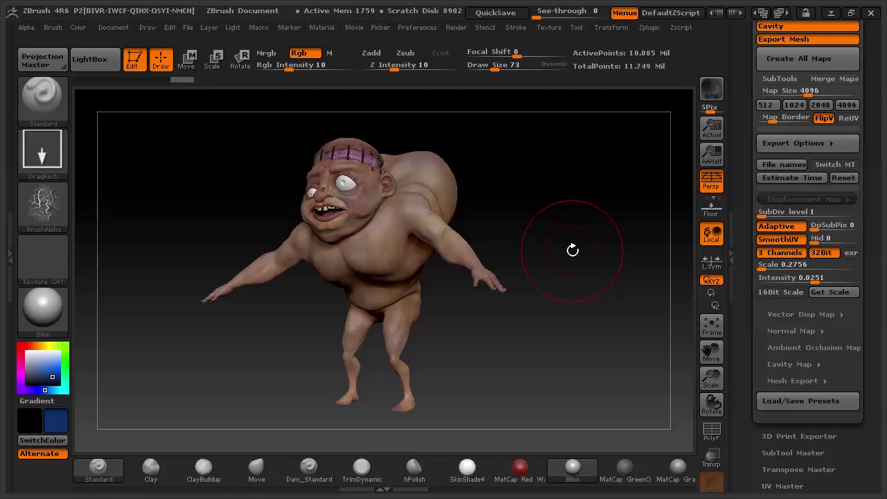
pyautogui.moveTo(568, 248); pyautogui.dragTo(568, 247)
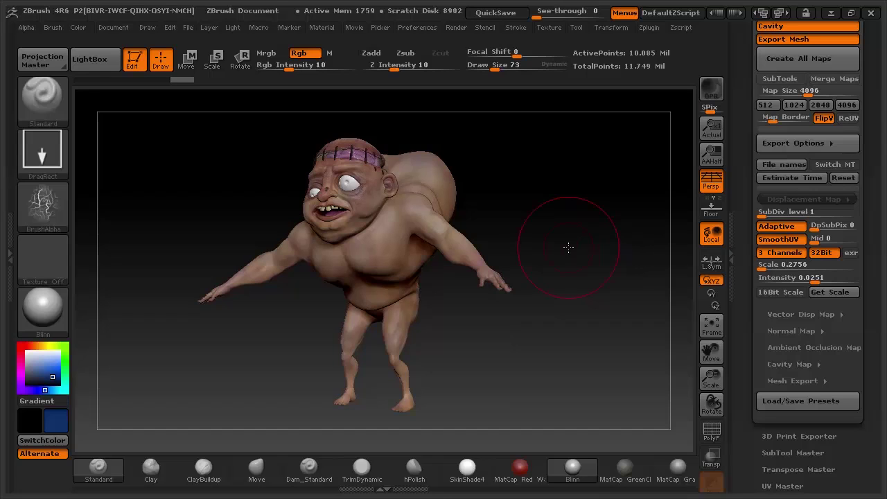
pyautogui.moveTo(568, 248); pyautogui.dragTo(576, 247)
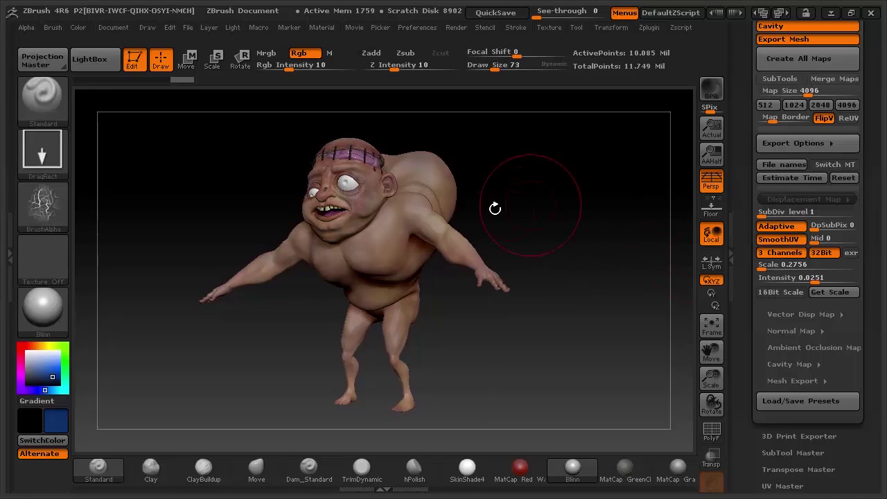
pyautogui.moveTo(555, 214)
pyautogui.mouseDown()
pyautogui.moveTo(570, 214)
pyautogui.moveTo(550, 215)
pyautogui.moveTo(558, 215)
pyautogui.mouseUp()
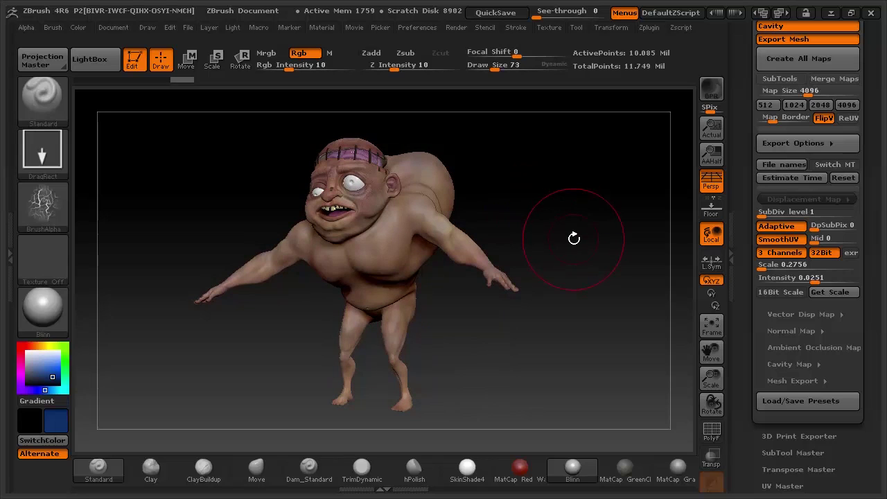
# Turn off 32Bit and 3 Channels for the displacement map and set its Mid value to 0.5.
pyautogui.click(823, 254)
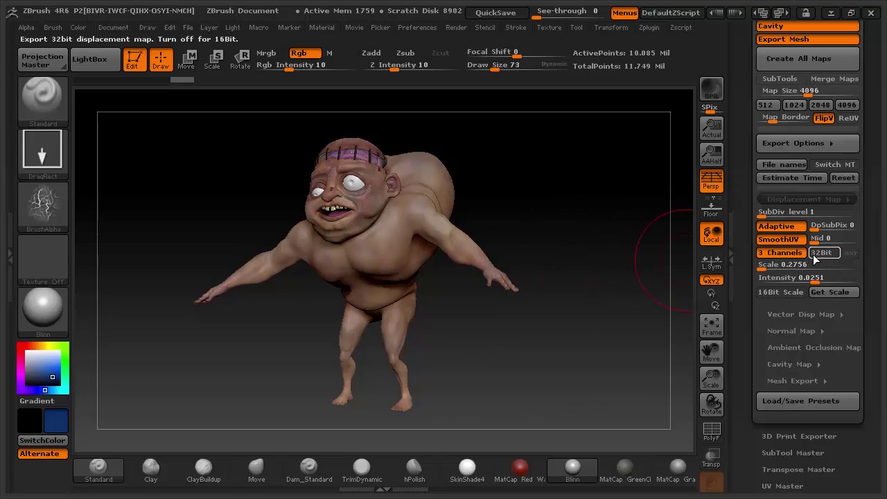
pyautogui.click(792, 254)
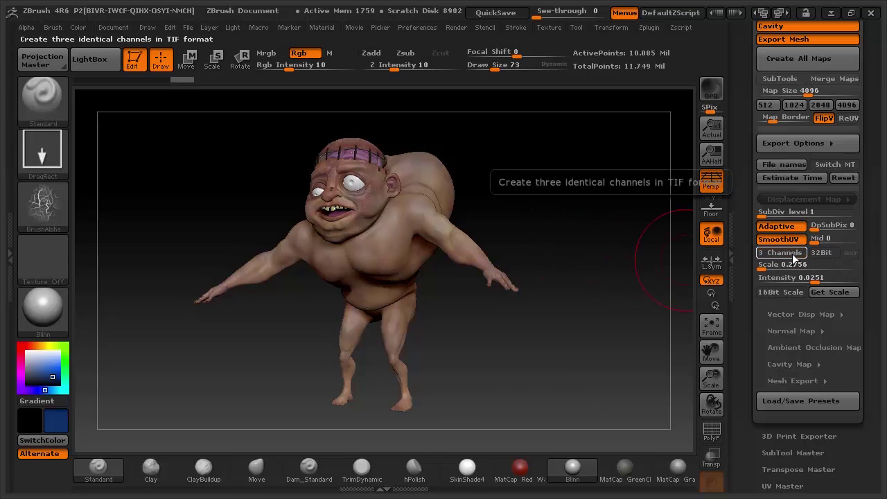
pyautogui.click(835, 238)
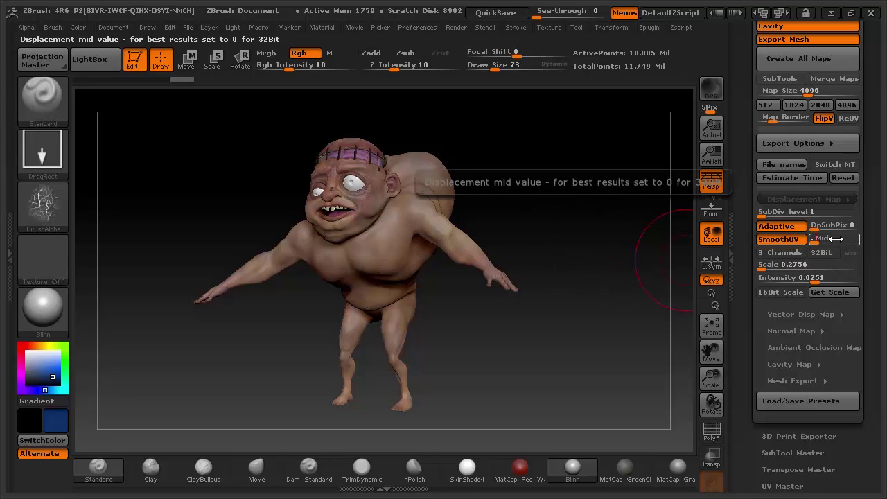
pyautogui.write('0.5')
pyautogui.moveTo(516, 223); pyautogui.dragTo(532, 220)
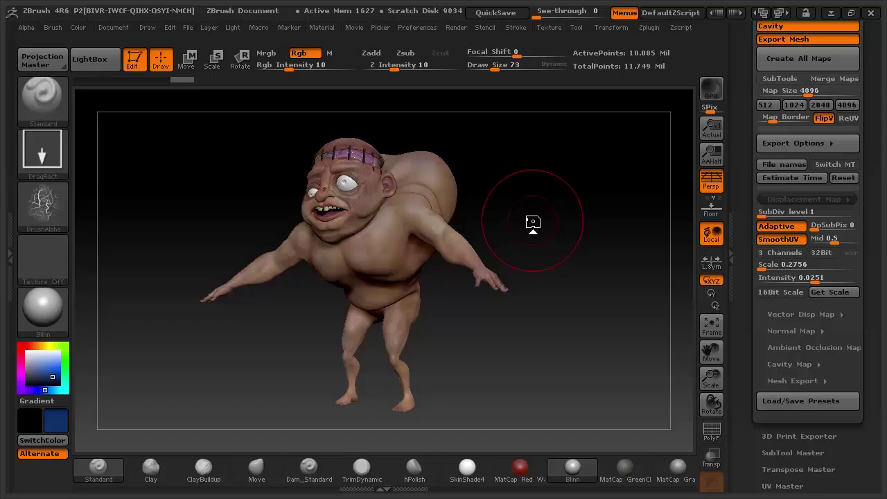
pyautogui.click(831, 237)
pyautogui.write('0.5')
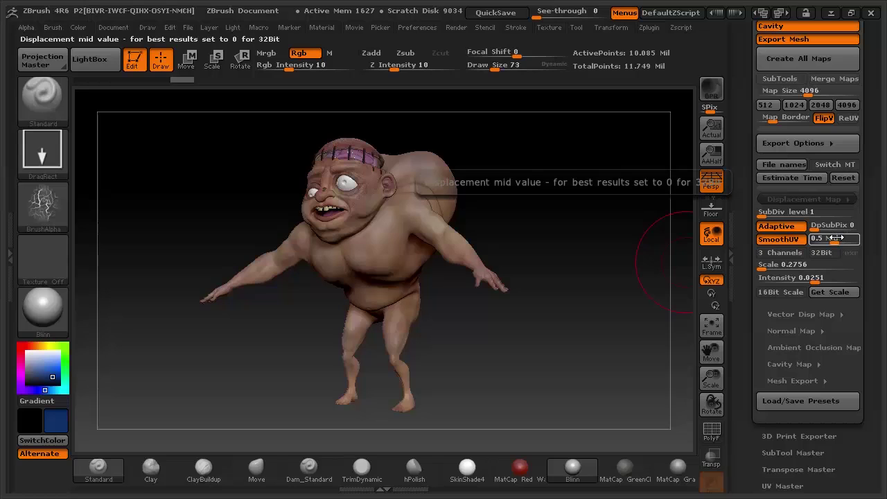
pyautogui.press('Return')
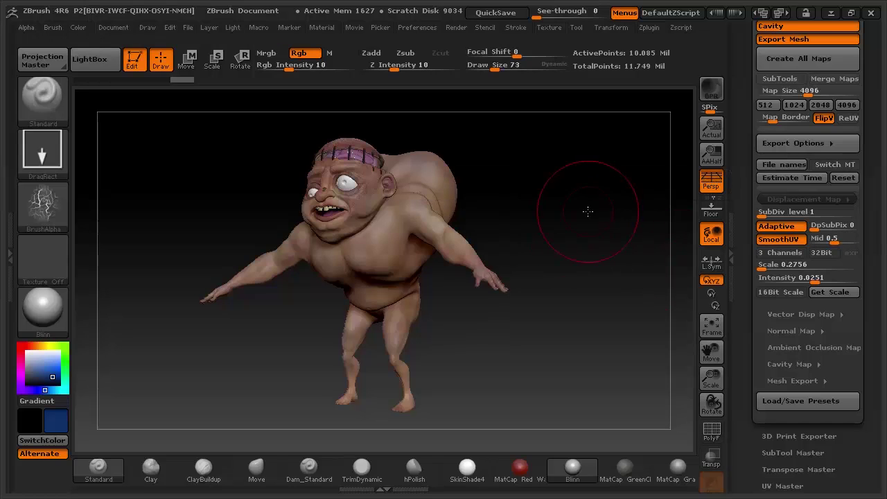
# Set the displacement map's SubDiv level to 5.
pyautogui.moveTo(586, 208); pyautogui.dragTo(651, 212)
pyautogui.click(773, 212)
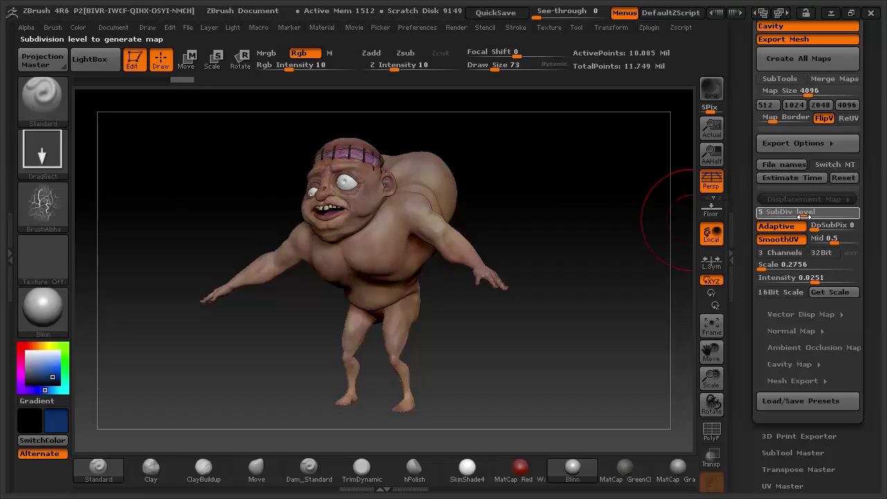
pyautogui.moveTo(803, 217)
pyautogui.mouseDown()
pyautogui.moveTo(811, 217)
pyautogui.moveTo(804, 219)
pyautogui.mouseUp()
pyautogui.moveTo(804, 219)
pyautogui.mouseDown()
pyautogui.moveTo(794, 219)
pyautogui.moveTo(805, 220)
pyautogui.mouseUp()
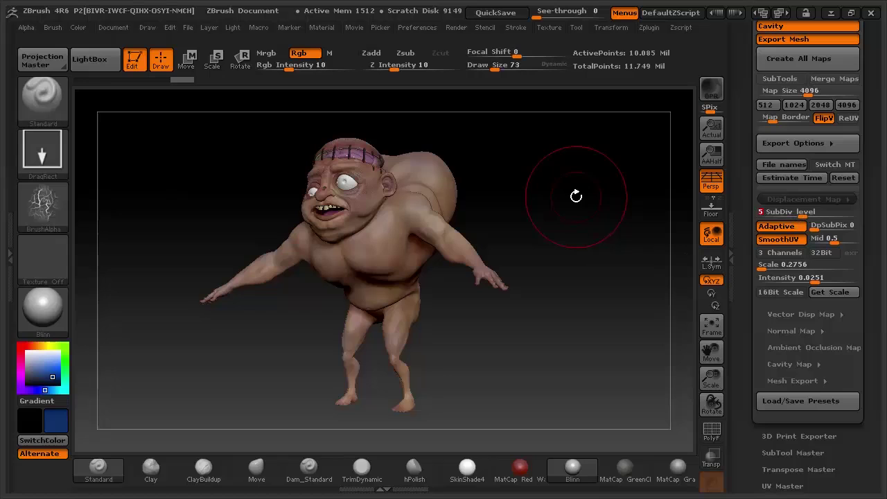
pyautogui.moveTo(529, 214); pyautogui.dragTo(604, 277)
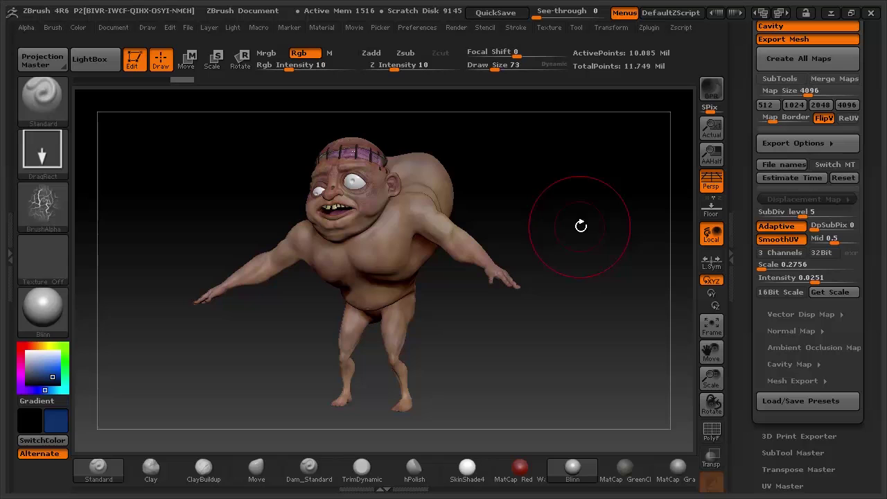
pyautogui.moveTo(580, 226); pyautogui.dragTo(582, 227)
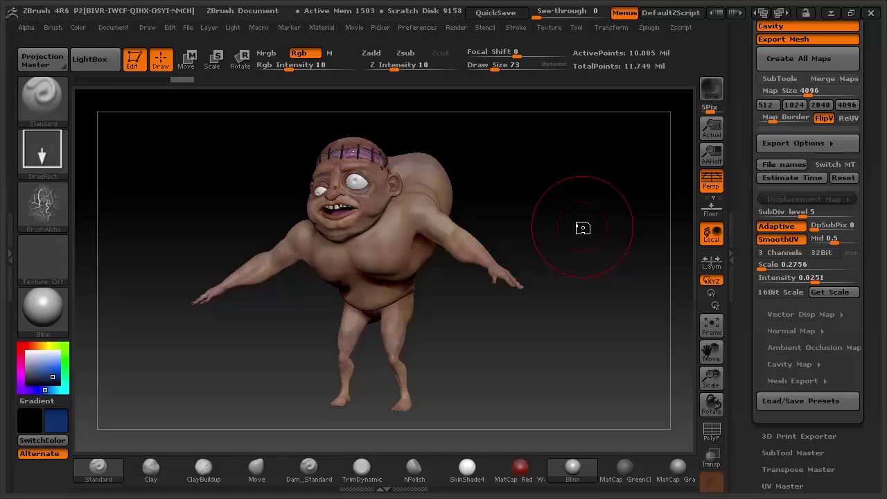
pyautogui.moveTo(562, 206); pyautogui.dragTo(676, 223)
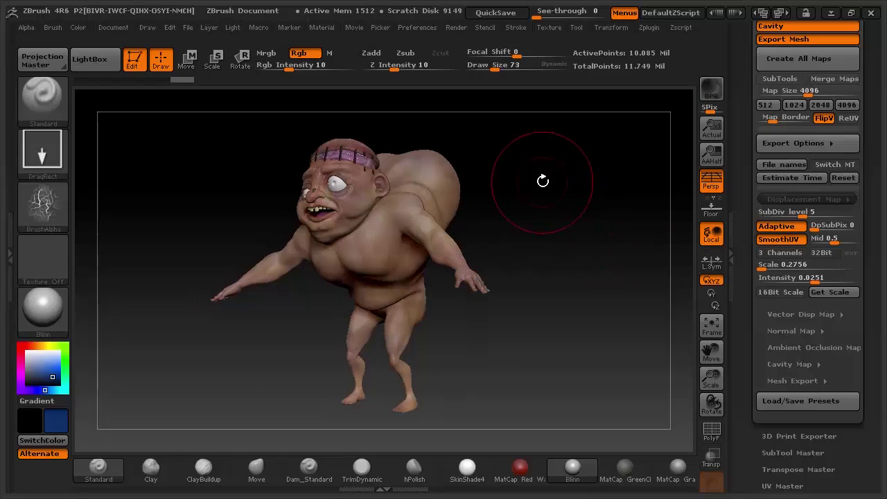
pyautogui.moveTo(545, 178); pyautogui.dragTo(534, 178)
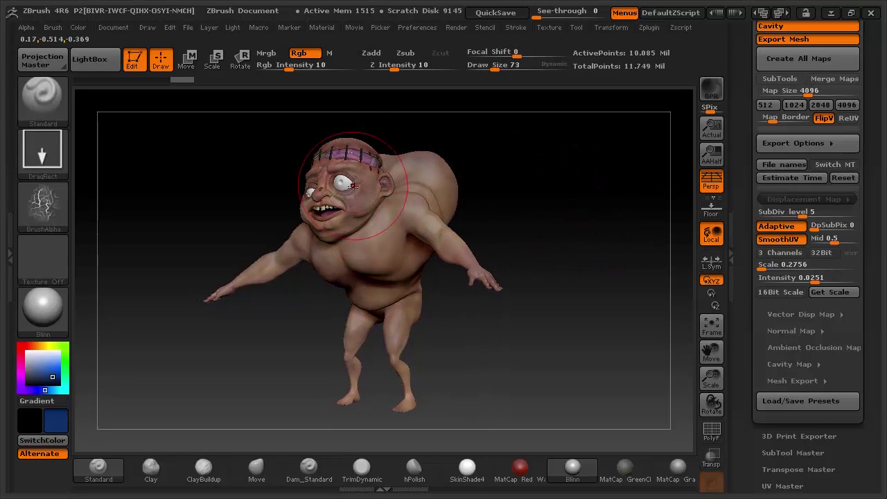
pyautogui.moveTo(550, 206); pyautogui.dragTo(542, 207)
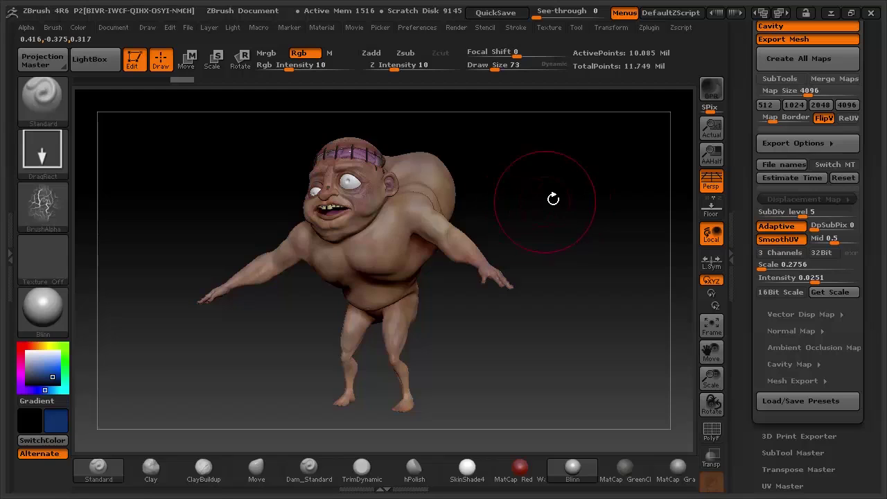
pyautogui.moveTo(554, 198)
pyautogui.mouseDown()
pyautogui.moveTo(580, 200)
pyautogui.moveTo(560, 199)
pyautogui.mouseUp()
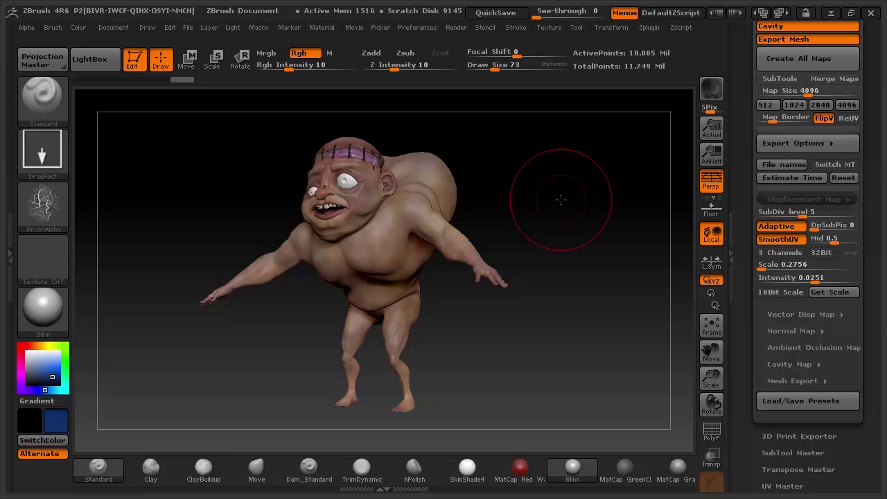
# Collapse the Displacement Map options and bring the exporter's main map settings back into view.
pyautogui.moveTo(874, 166); pyautogui.dragTo(875, 239)
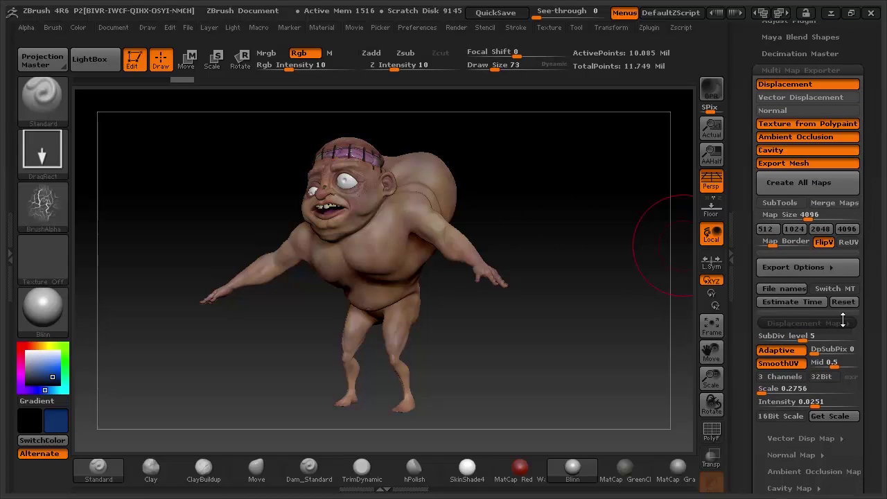
pyautogui.click(842, 322)
pyautogui.moveTo(874, 291); pyautogui.dragTo(871, 312)
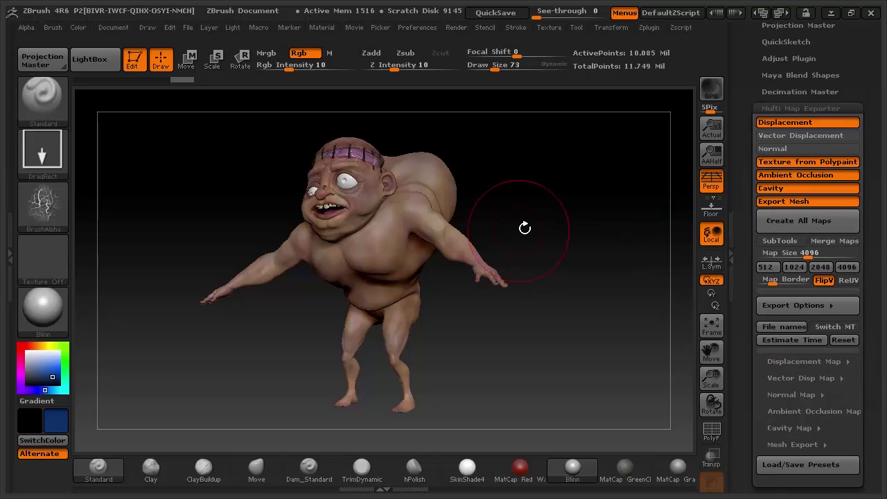
# Enable SubTools and Merge Maps so the maps are created for all subtools and merged.
pyautogui.moveTo(524, 227); pyautogui.dragTo(575, 242)
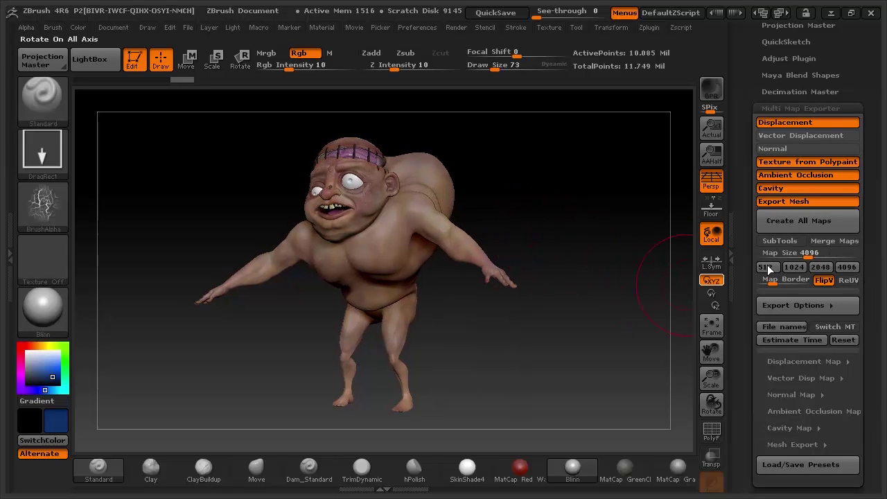
pyautogui.click(774, 241)
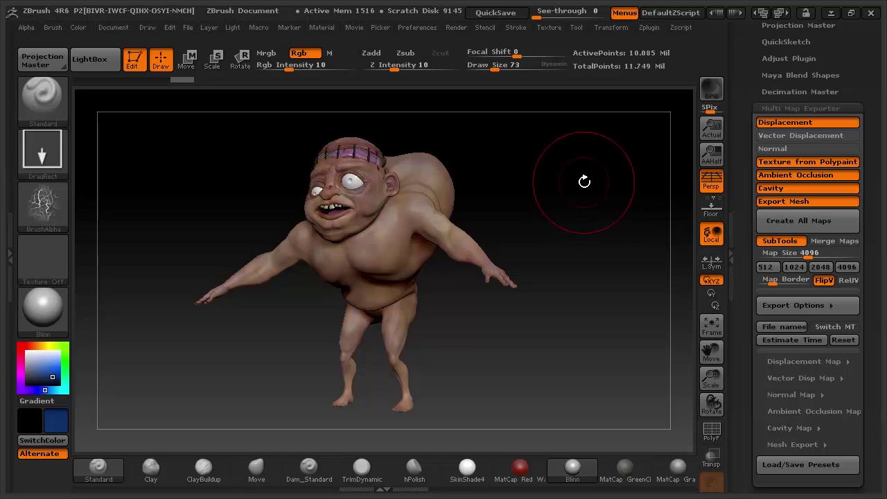
pyautogui.click(846, 241)
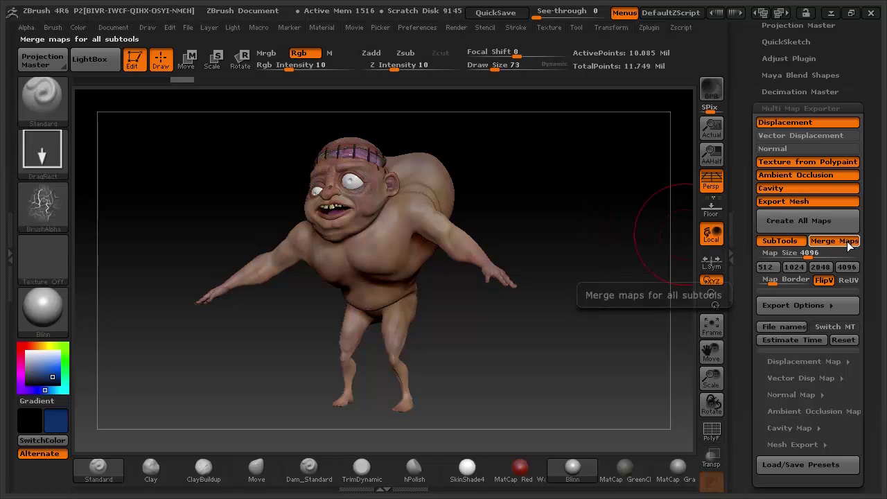
pyautogui.moveTo(592, 217); pyautogui.dragTo(483, 232)
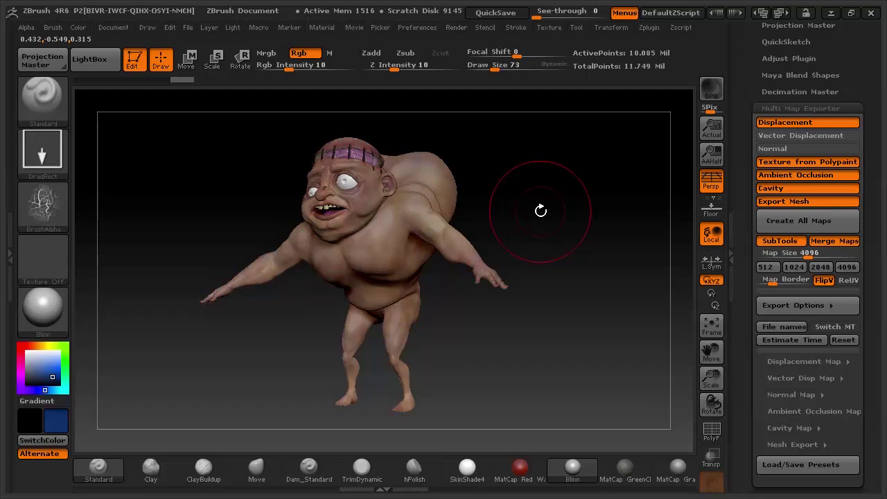
pyautogui.moveTo(540, 210)
pyautogui.mouseDown()
pyautogui.moveTo(536, 196)
pyautogui.moveTo(541, 212)
pyautogui.mouseUp()
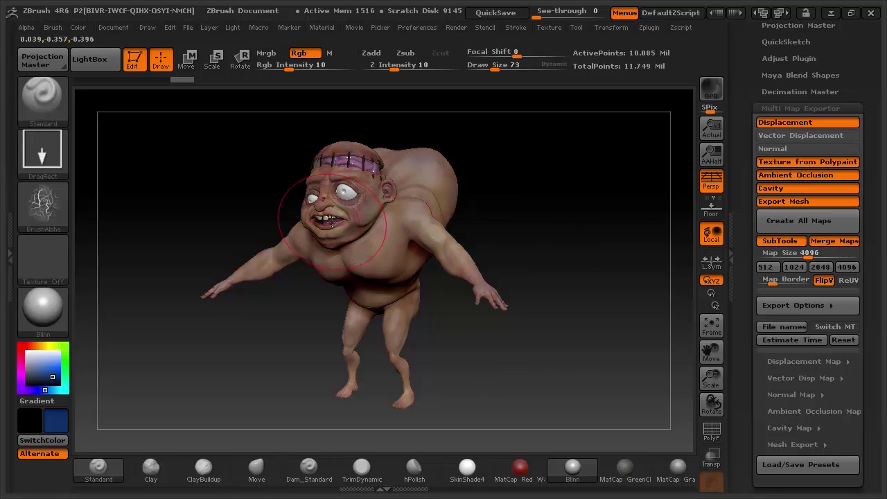
pyautogui.moveTo(533, 225); pyautogui.dragTo(556, 220)
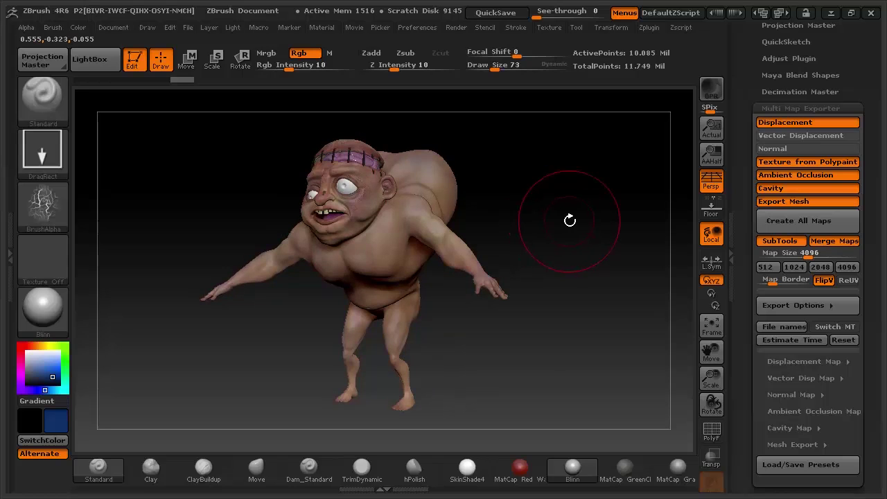
pyautogui.moveTo(598, 211); pyautogui.dragTo(598, 204)
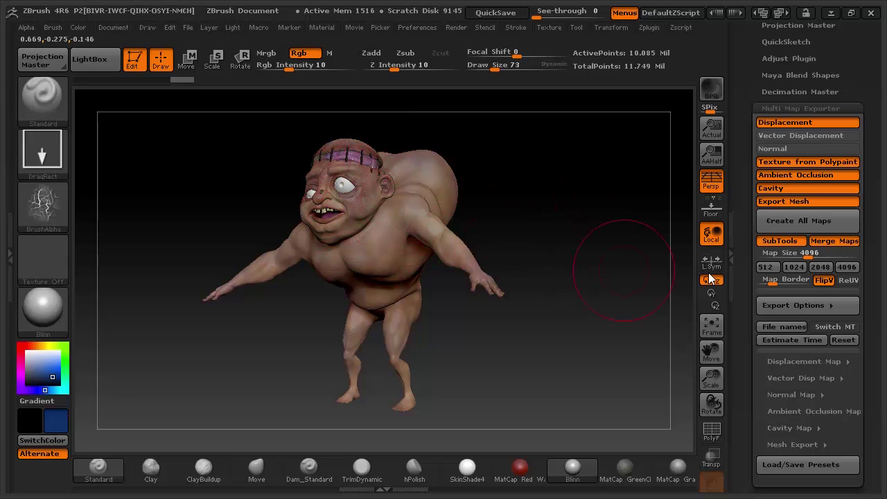
pyautogui.moveTo(544, 221)
pyautogui.mouseDown()
pyautogui.moveTo(598, 219)
pyautogui.moveTo(516, 217)
pyautogui.mouseUp()
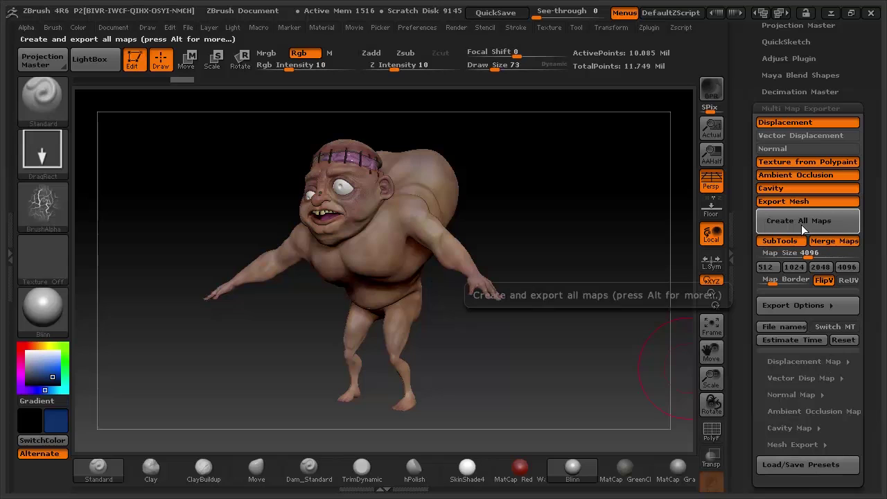
pyautogui.moveTo(575, 215); pyautogui.dragTo(579, 207)
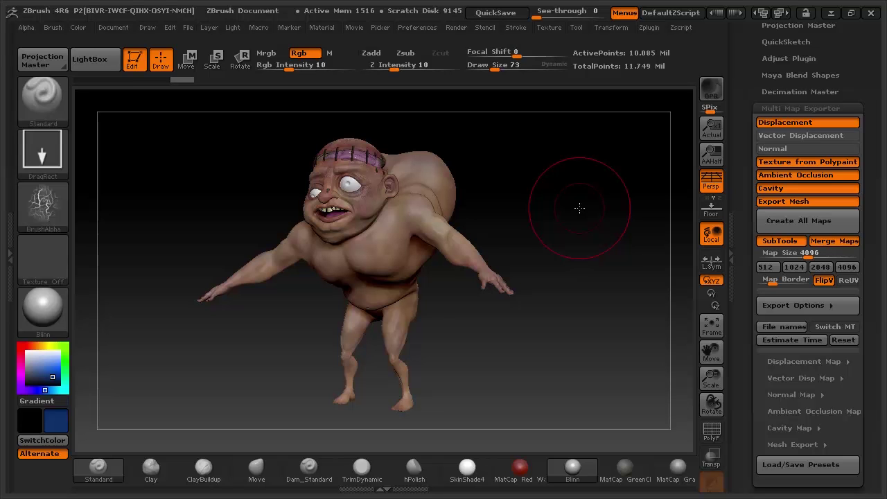
pyautogui.moveTo(580, 207)
pyautogui.mouseDown()
pyautogui.moveTo(570, 233)
pyautogui.moveTo(520, 224)
pyautogui.moveTo(554, 226)
pyautogui.mouseUp()
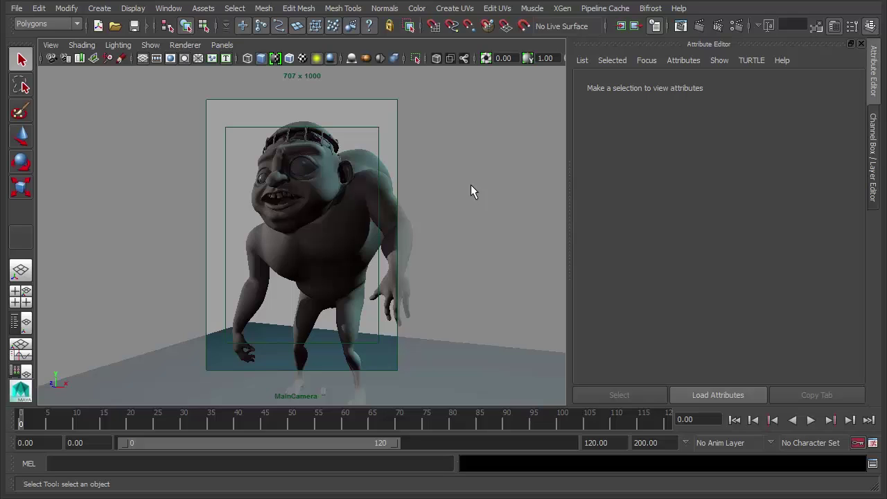
# Switch to Maya, select the character's body mesh and inspect the diffuse color texture of its Igor_Skin_sss material.
pyautogui.click(359, 223)
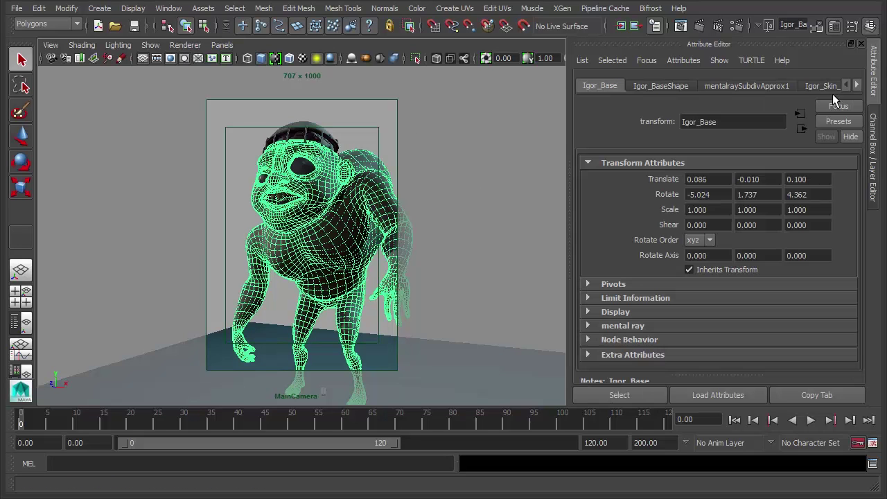
pyautogui.click(856, 85)
pyautogui.click(813, 84)
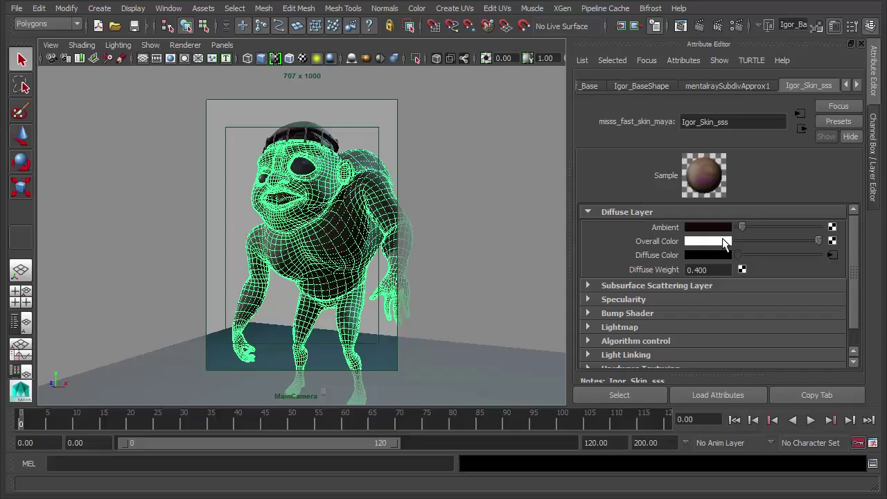
pyautogui.scroll(-1, 848, 242)
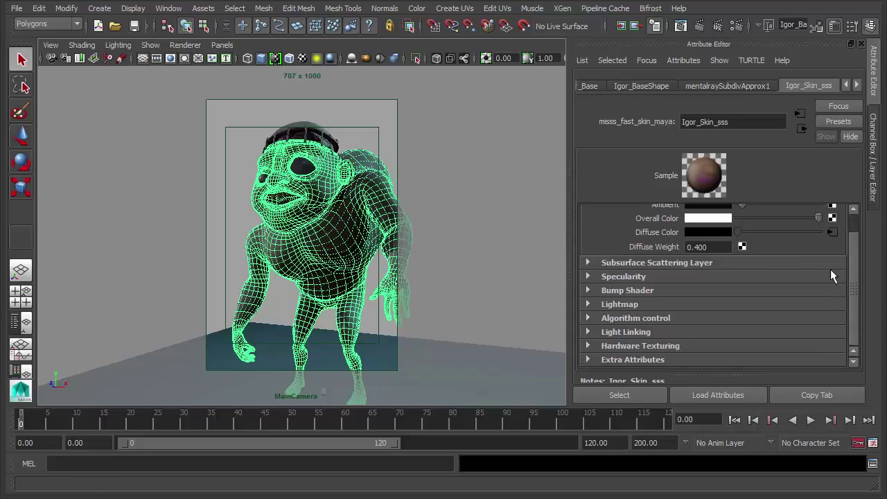
pyautogui.click(831, 232)
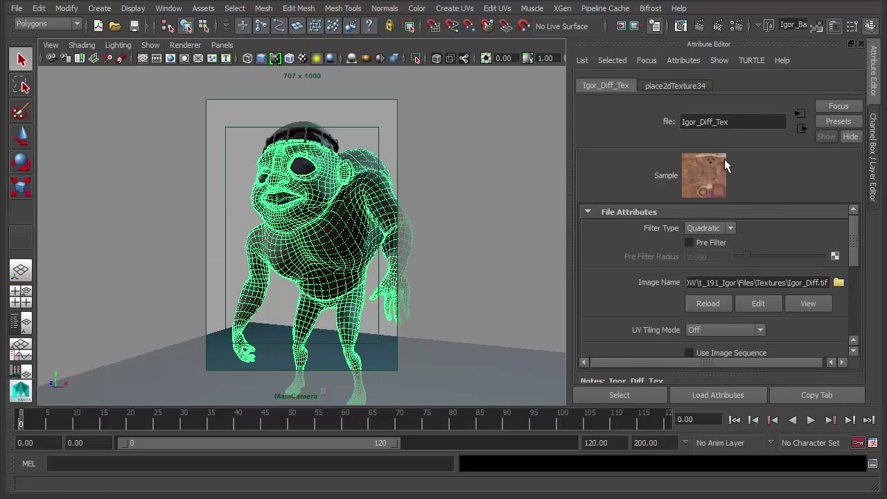
# Review the Subsurface Scattering Layer of Igor_Skin_sss and inspect the file texture connected to Back Scatter Color.
pyautogui.click(801, 129)
pyautogui.click(632, 263)
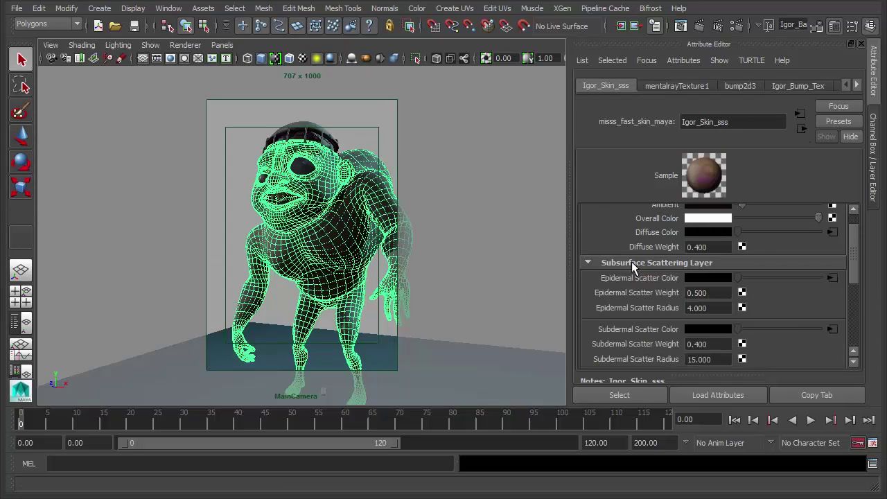
pyautogui.scroll(-2, 631, 265)
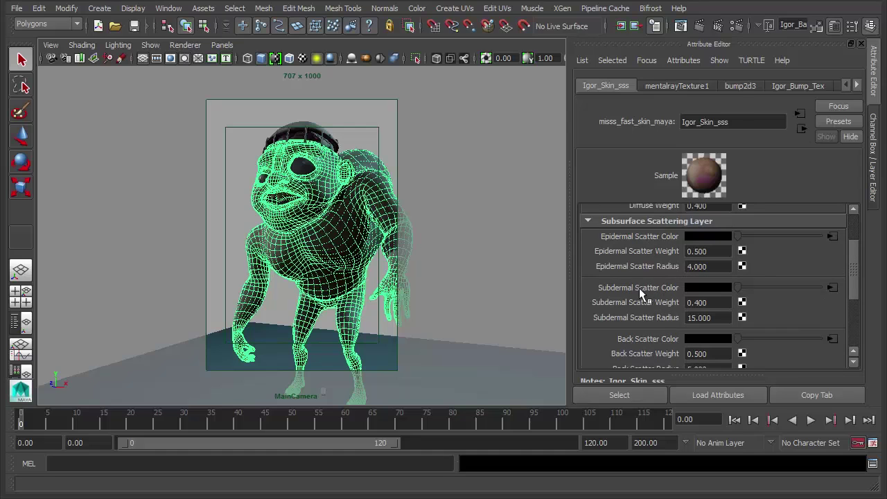
pyautogui.scroll(-2, 639, 288)
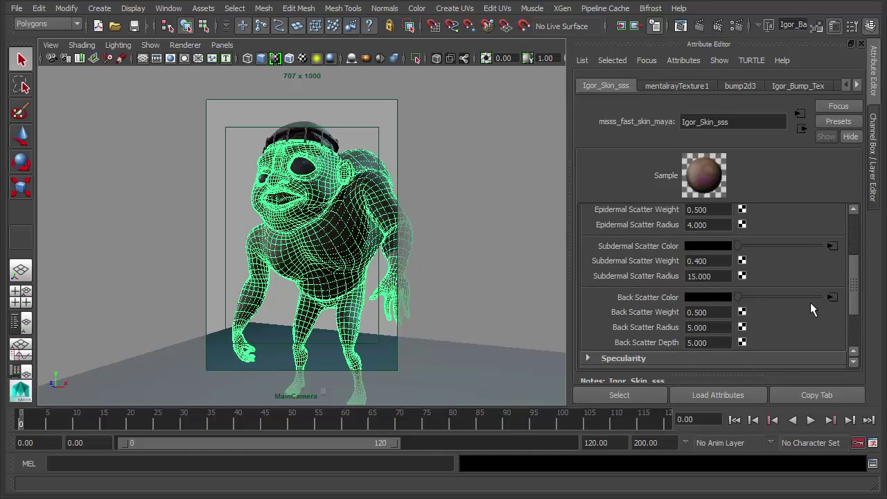
pyautogui.click(832, 297)
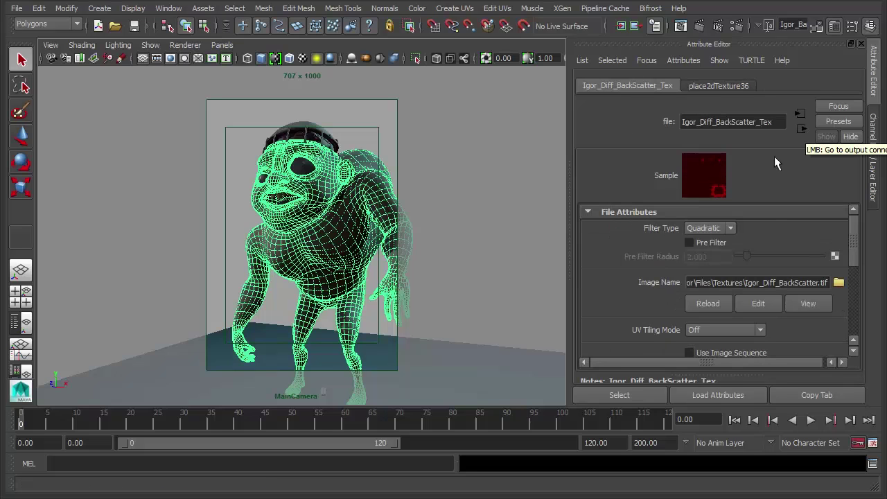
pyautogui.click(802, 130)
# Collapse the skin material's Diffuse and Subsurface Scattering layers and check which texture its Bump Shader uses.
pyautogui.scroll(5, 698, 250)
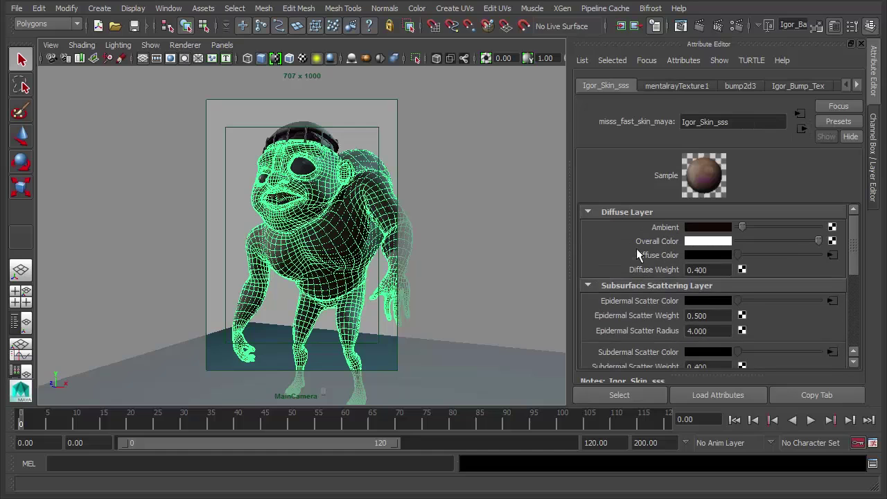
pyautogui.click(649, 285)
pyautogui.click(628, 212)
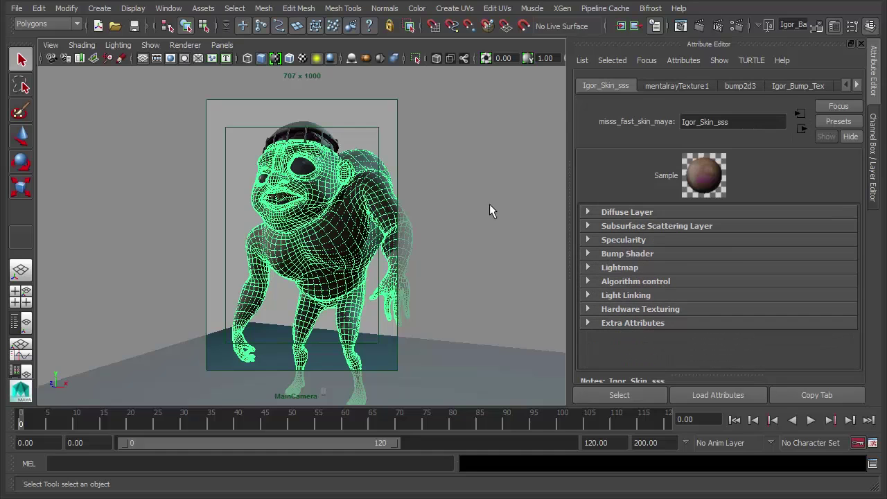
pyautogui.click(643, 255)
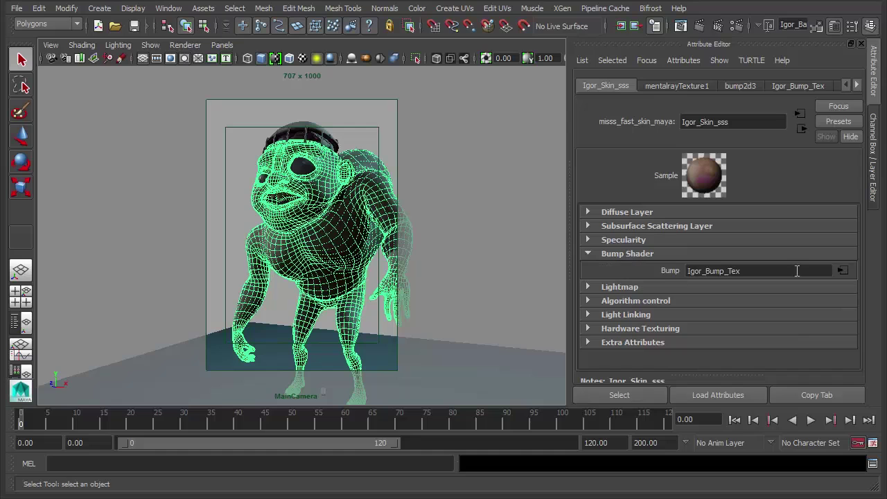
pyautogui.click(629, 254)
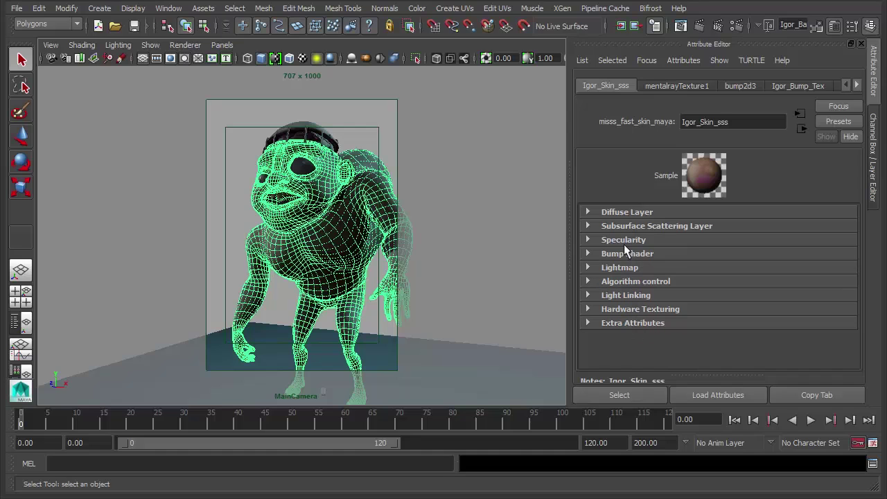
# Select the body's skin material, go to its displacement shading group and inspect the connected displacement texture file.
pyautogui.click(467, 124)
pyautogui.click(371, 184)
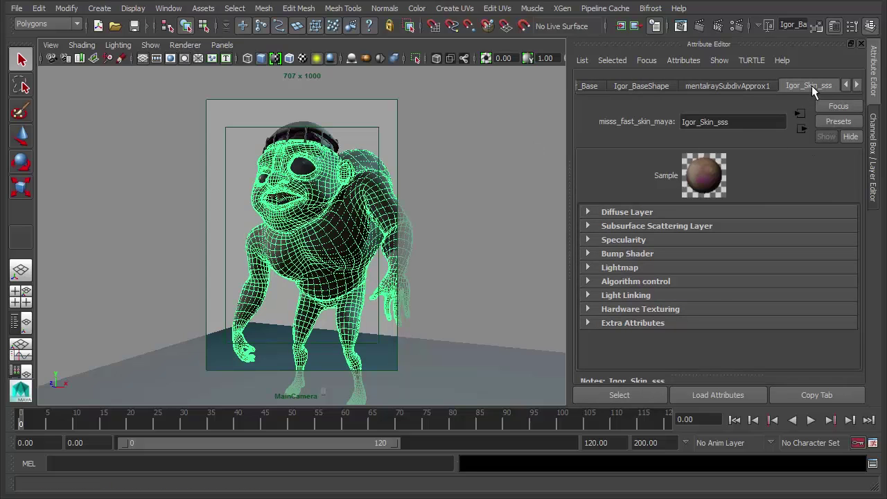
pyautogui.click(651, 394)
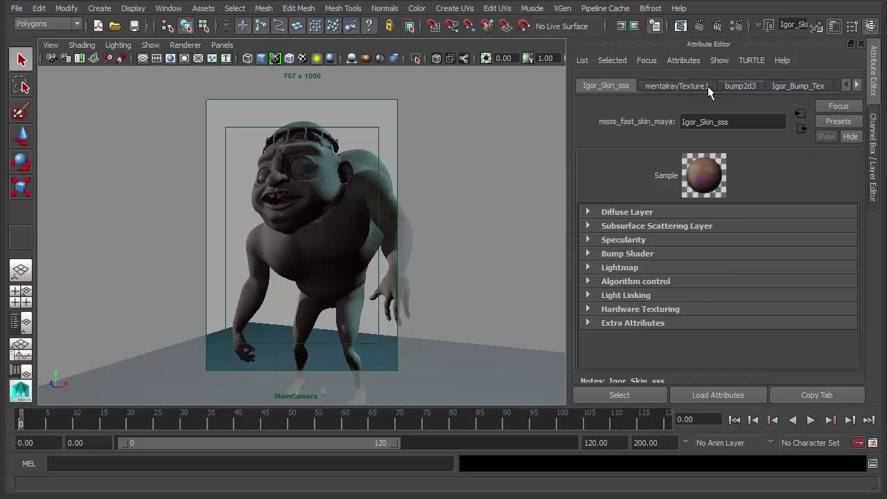
pyautogui.click(801, 130)
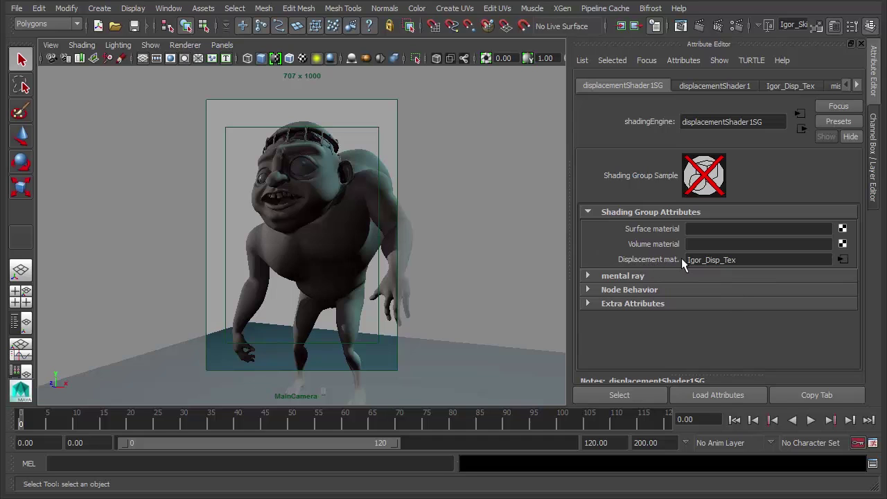
pyautogui.click(842, 260)
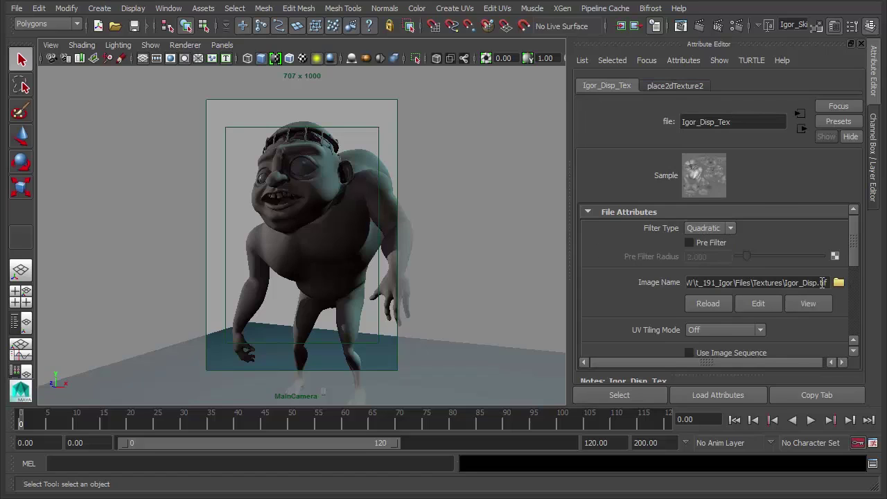
# Check the Scale setting of the displacement shader fed by Igor_Disp_Tex and clear the selection.
pyautogui.click(801, 128)
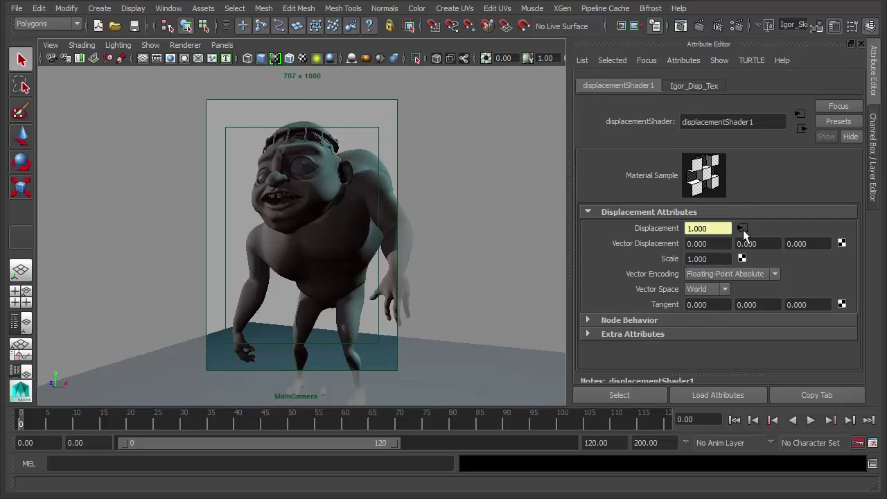
pyautogui.click(715, 257)
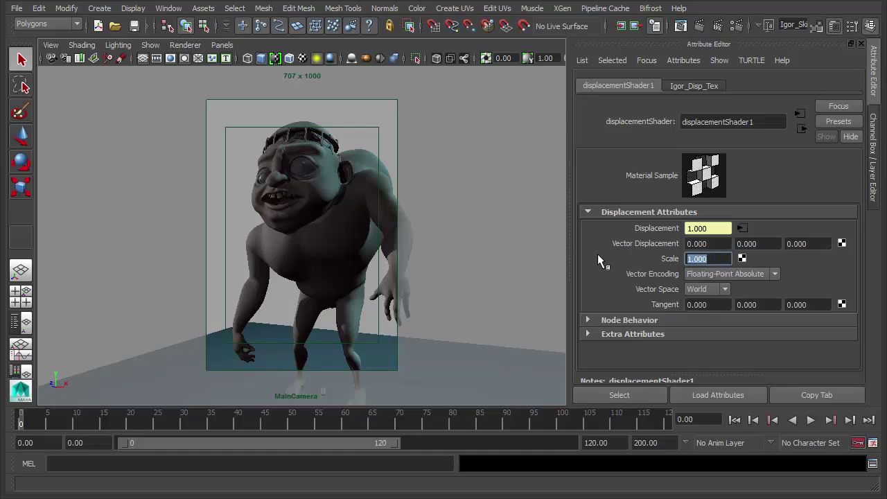
pyautogui.click(441, 155)
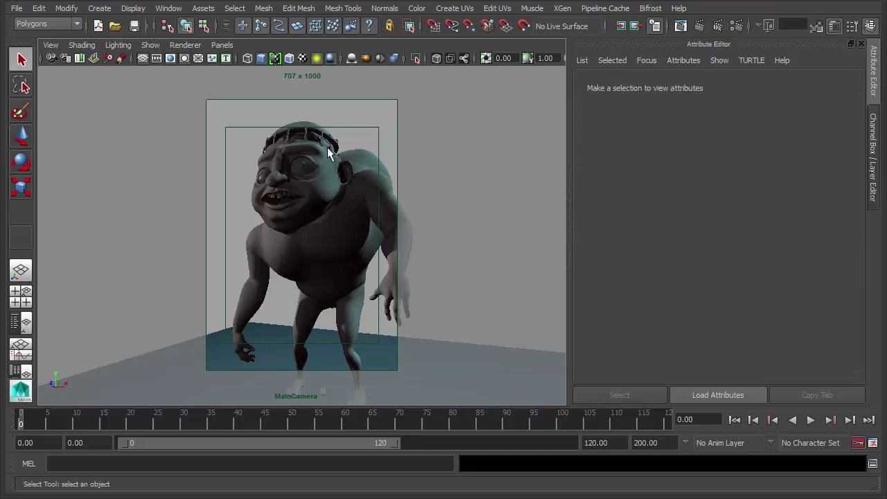
# Bring up the body mesh's Igor_BaseShape attributes and collapse the OpenSubdiv Controls and Smooth Mesh sections.
pyautogui.click(379, 175)
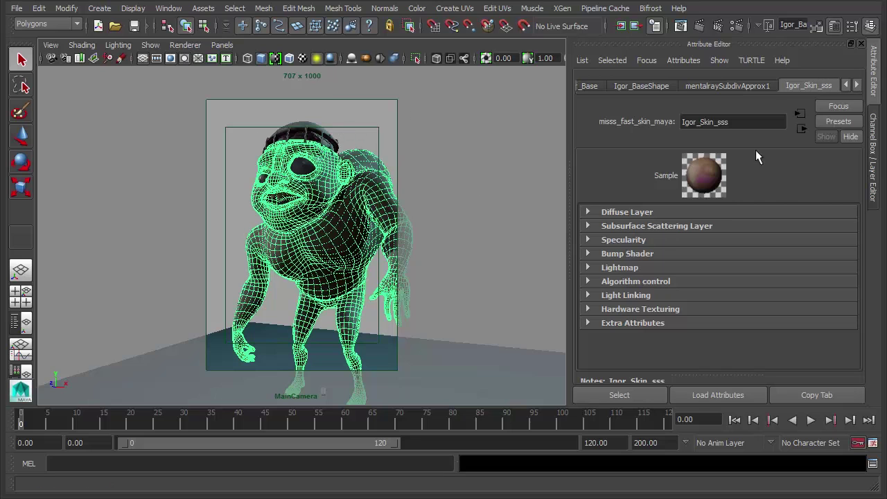
pyautogui.click(629, 86)
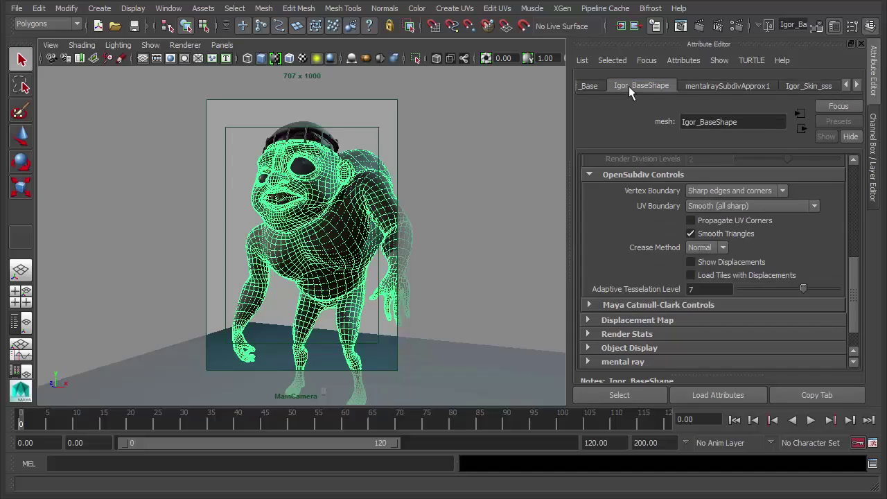
pyautogui.click(635, 174)
pyautogui.scroll(5, 658, 221)
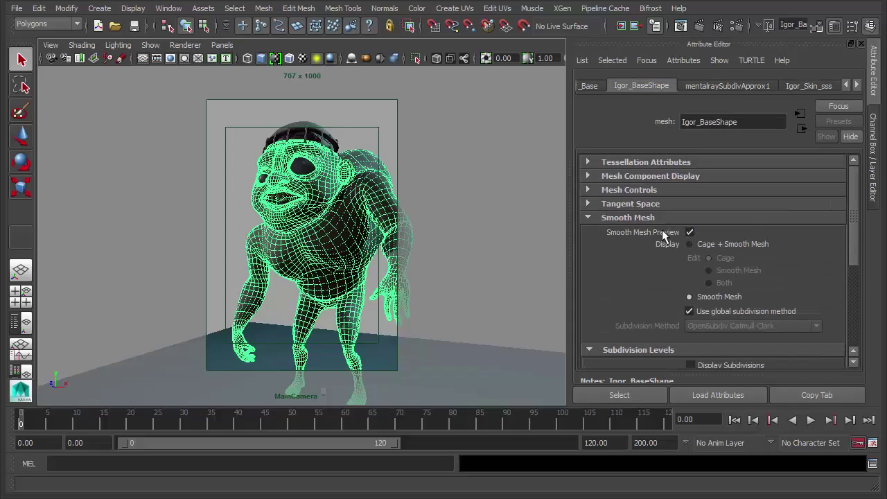
pyautogui.click(647, 218)
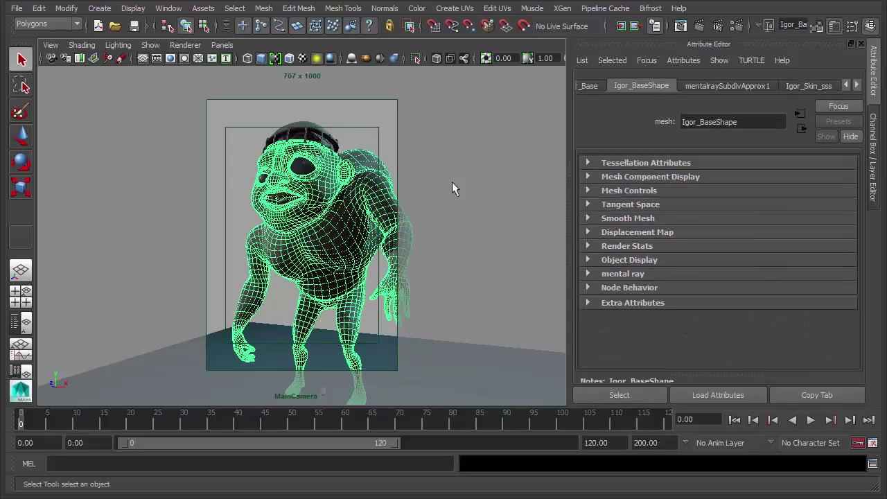
# Reselect the body mesh and review its Smooth Mesh settings, switching Use global subdivision method off and back on.
pyautogui.click(411, 182)
pyautogui.click(375, 172)
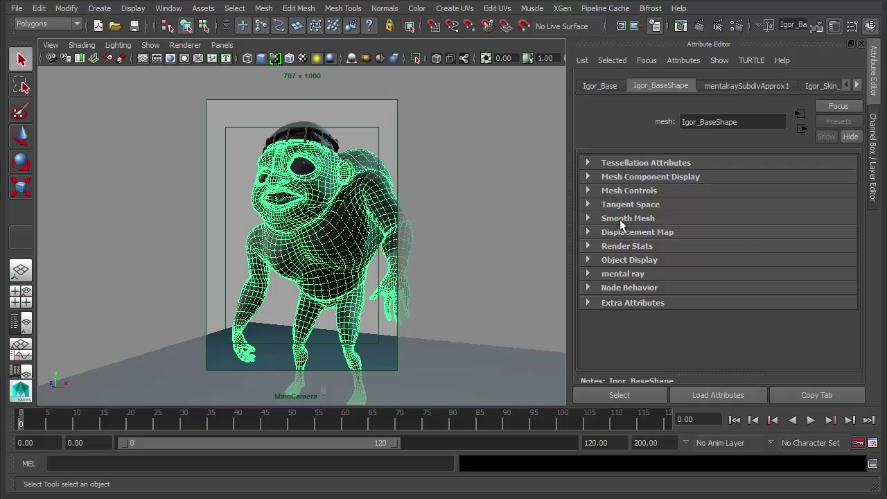
pyautogui.click(619, 219)
pyautogui.scroll(-3, 616, 230)
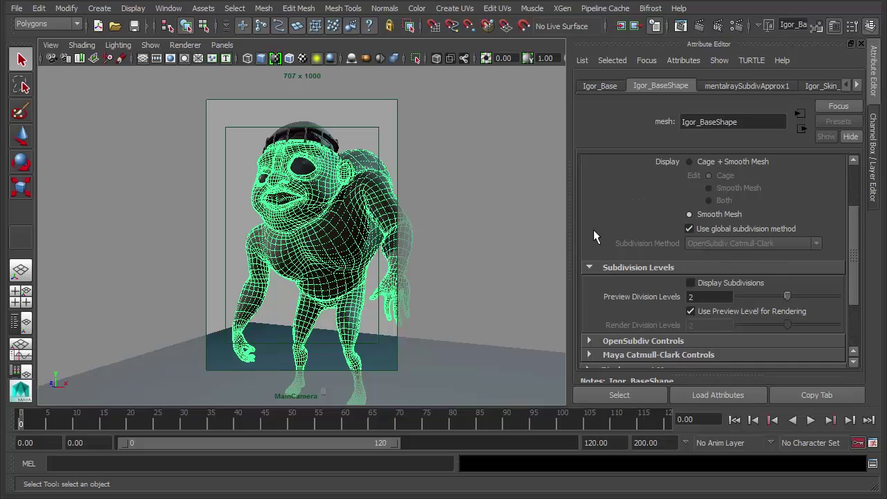
pyautogui.scroll(-2, 594, 231)
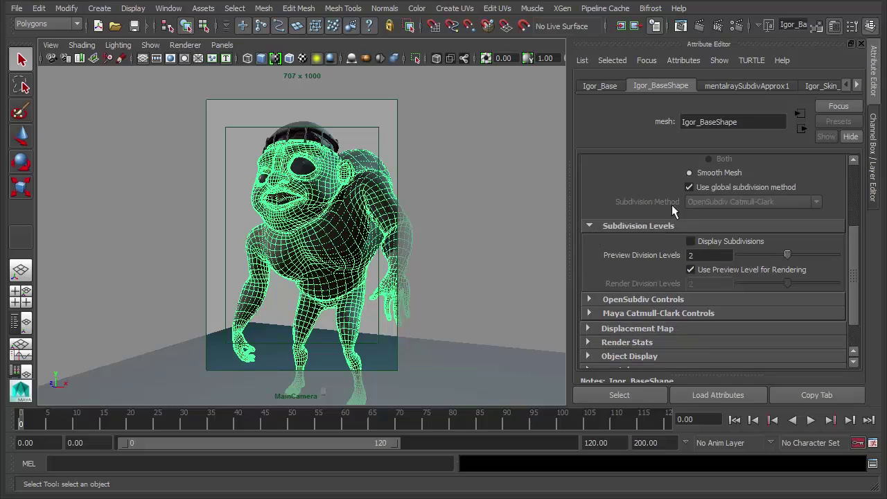
pyautogui.click(741, 185)
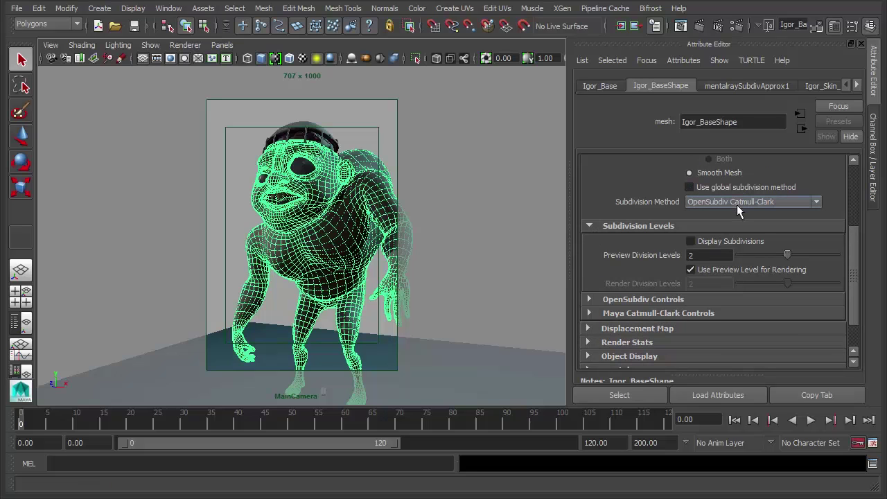
pyautogui.click(696, 190)
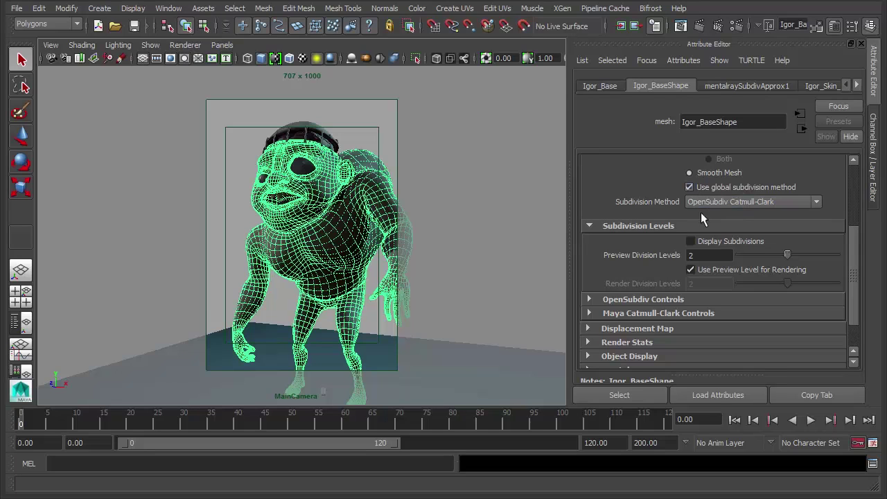
# Examine the body mesh's OpenSubdiv Controls, toggling Show Displacements on and back off.
pyautogui.click(651, 298)
pyautogui.scroll(-3, 622, 249)
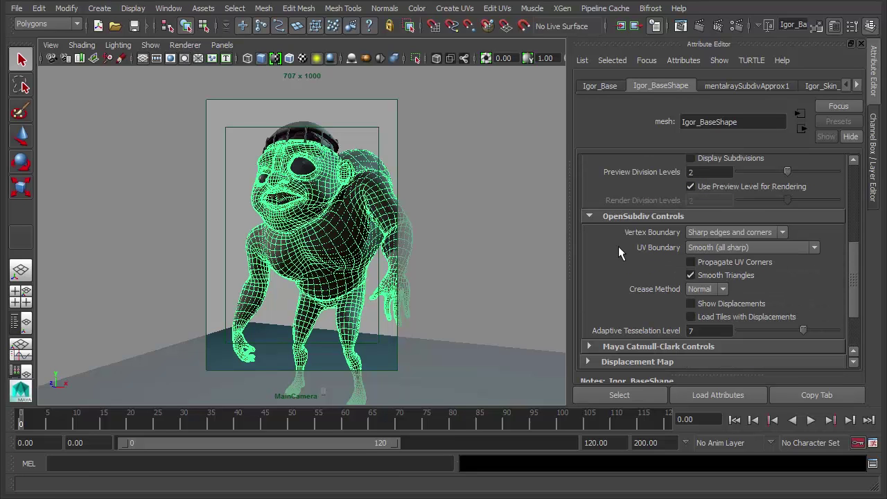
pyautogui.click(724, 303)
pyautogui.click(724, 302)
pyautogui.click(724, 302)
# Clear the selection and toggle Show Displacements on and off in the OpenSubdiv Controls to compare the body mesh's displacement preview.
pyautogui.click(150, 45)
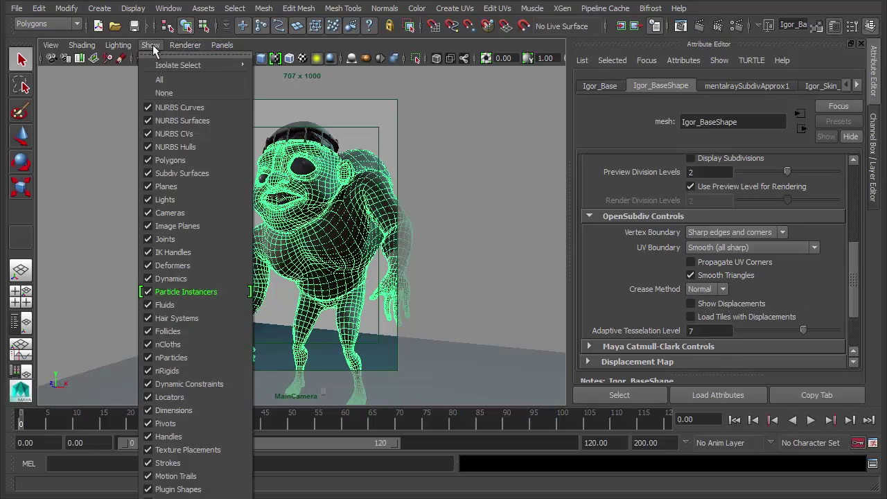
pyautogui.click(287, 346)
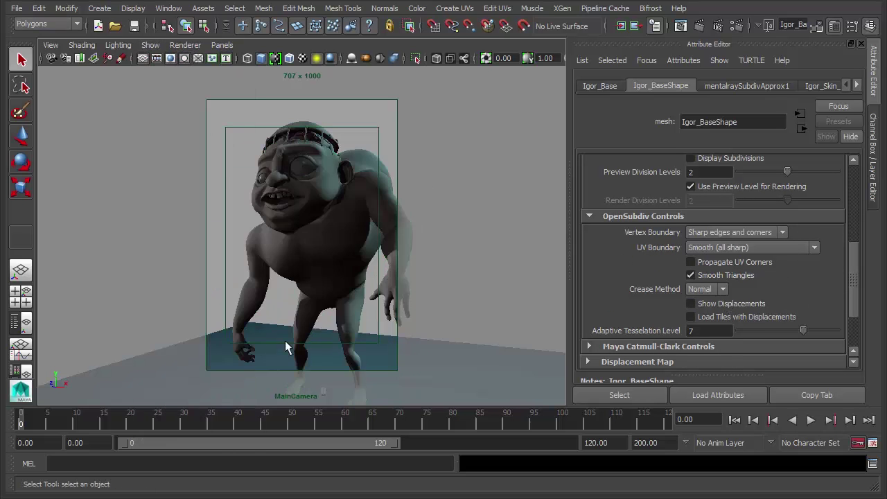
pyautogui.click(725, 305)
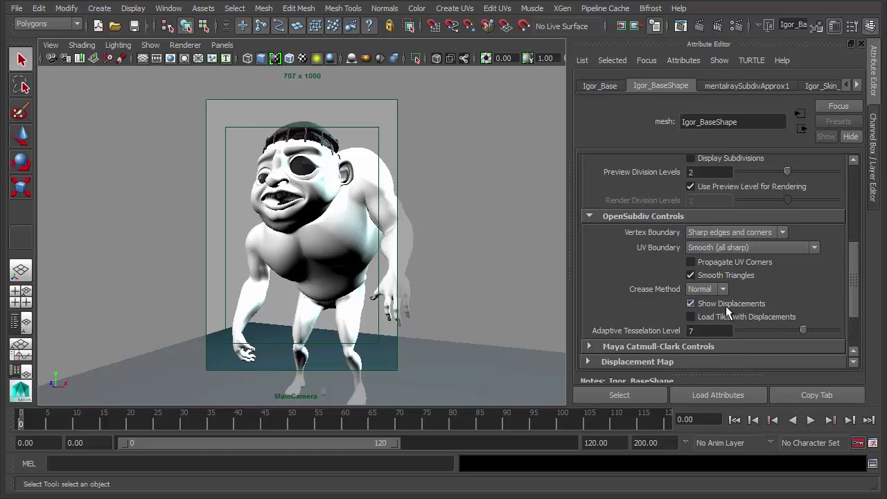
pyautogui.click(725, 305)
pyautogui.click(725, 305)
pyautogui.click(725, 306)
pyautogui.click(690, 303)
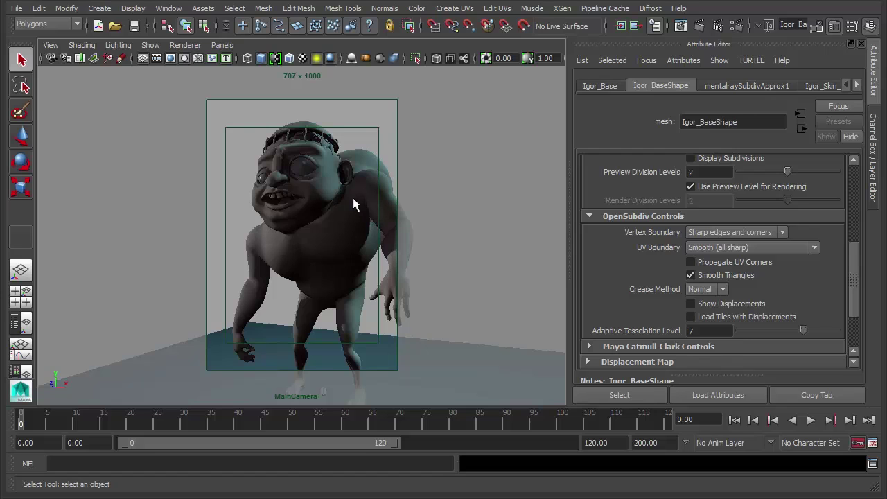
pyautogui.click(717, 302)
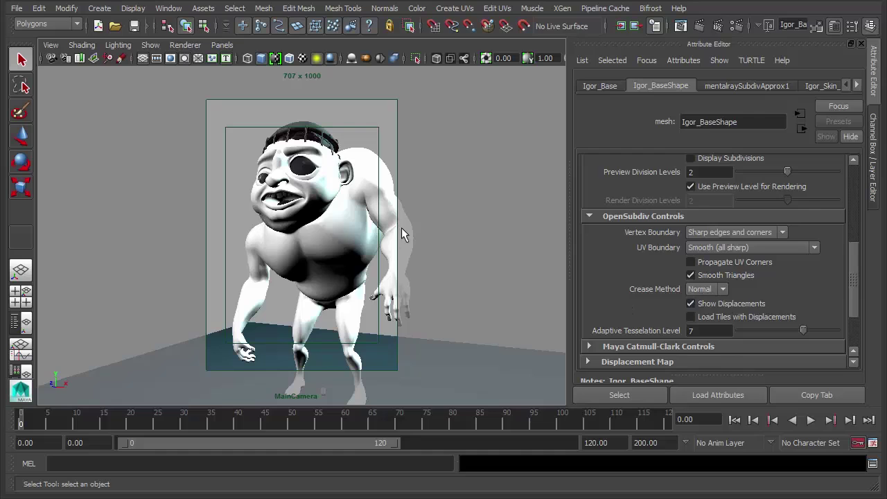
pyautogui.click(714, 299)
# Collapse the OpenSubdiv Controls, Subdivision Levels and Smooth Mesh sections of Igor_BaseShape and clear the selection.
pyautogui.click(657, 215)
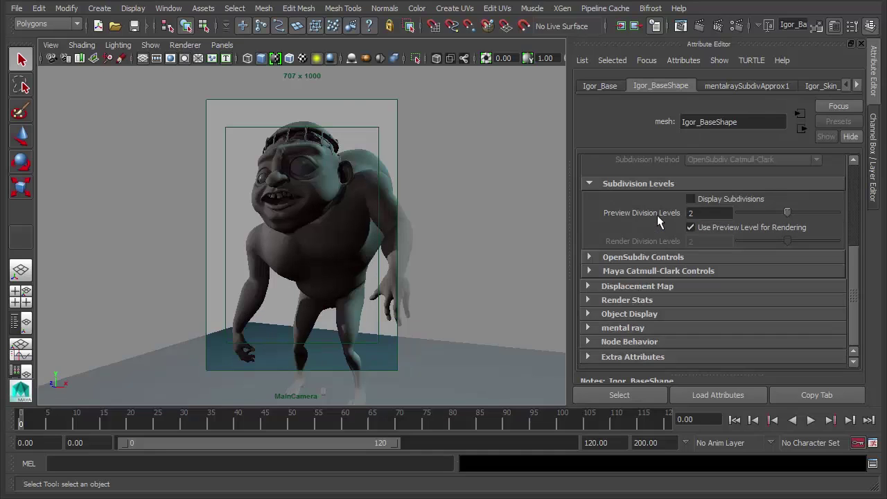
pyautogui.click(620, 182)
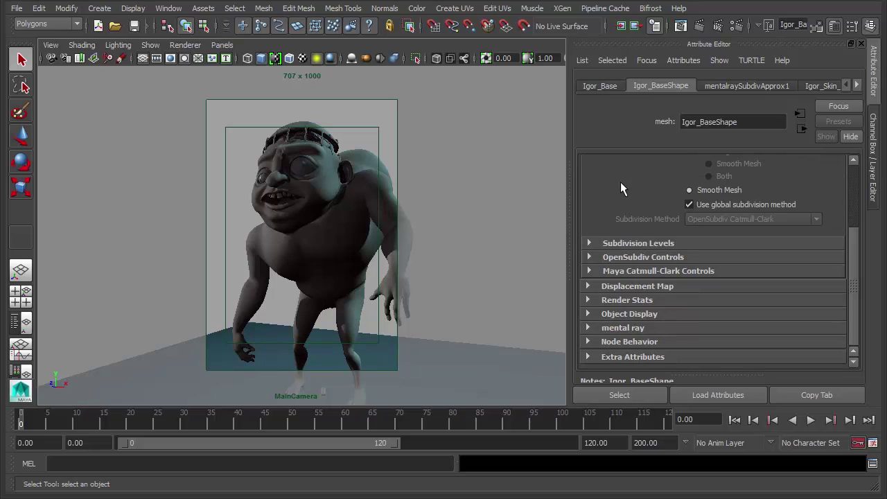
pyautogui.scroll(3, 620, 182)
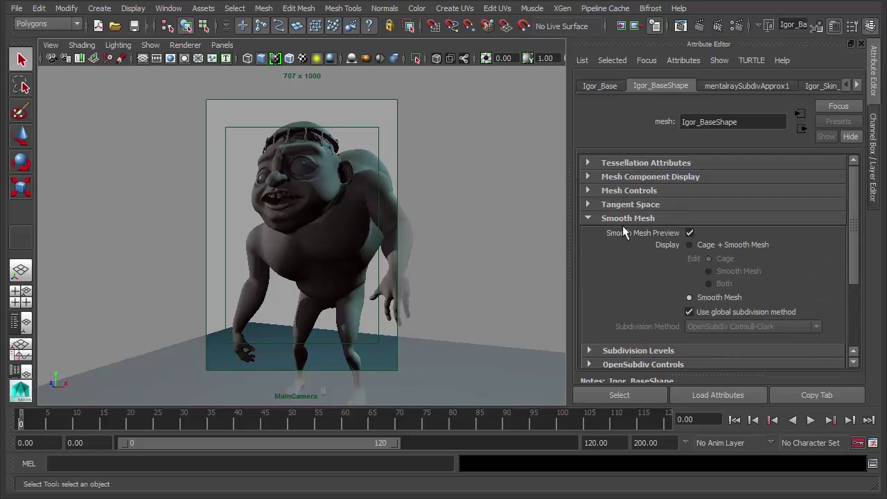
pyautogui.click(627, 219)
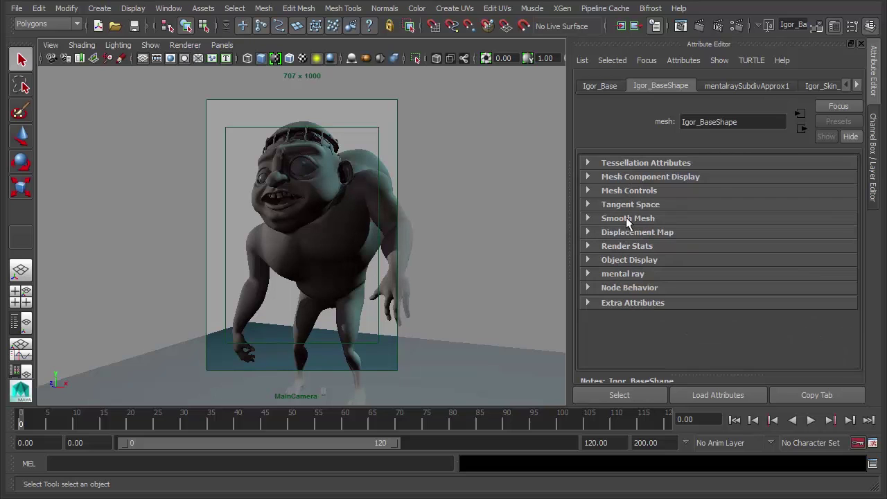
pyautogui.click(458, 150)
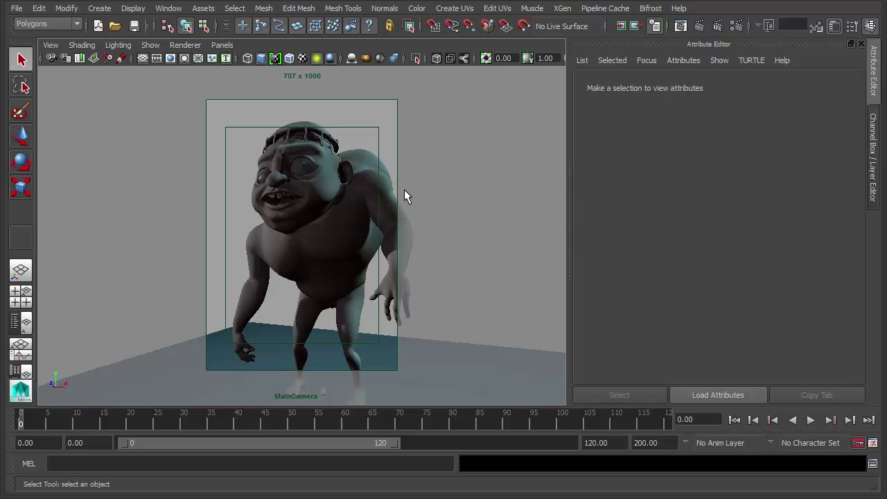
pyautogui.click(365, 158)
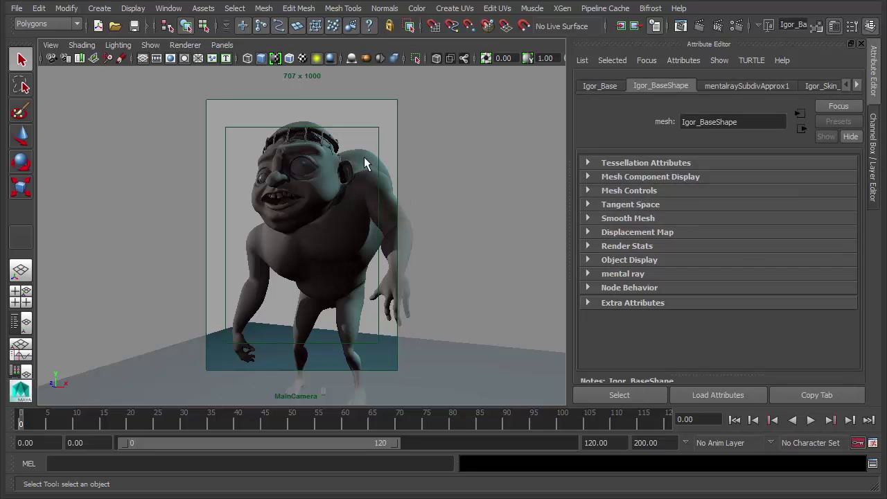
pyautogui.click(443, 200)
pyautogui.click(150, 44)
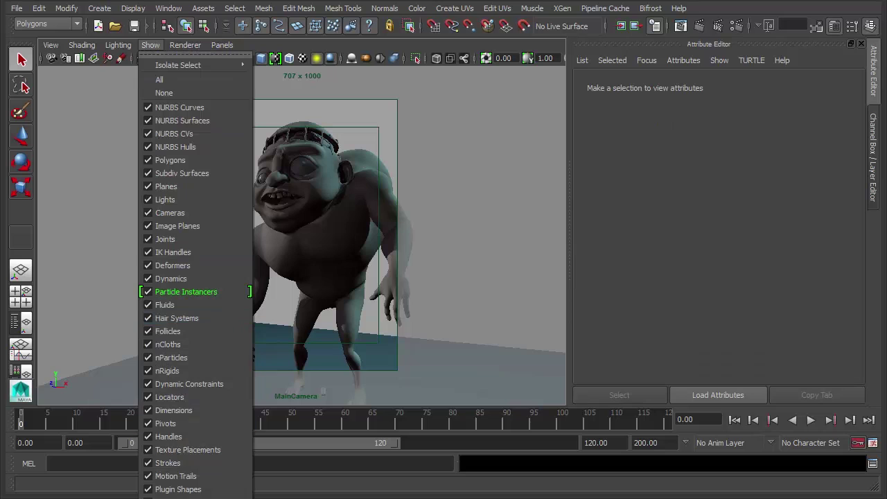
pyautogui.click(454, 147)
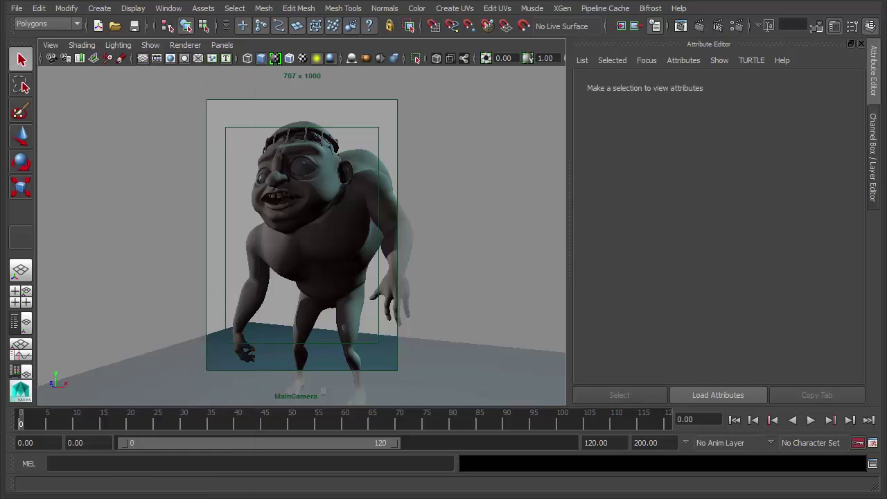
pyautogui.click(368, 163)
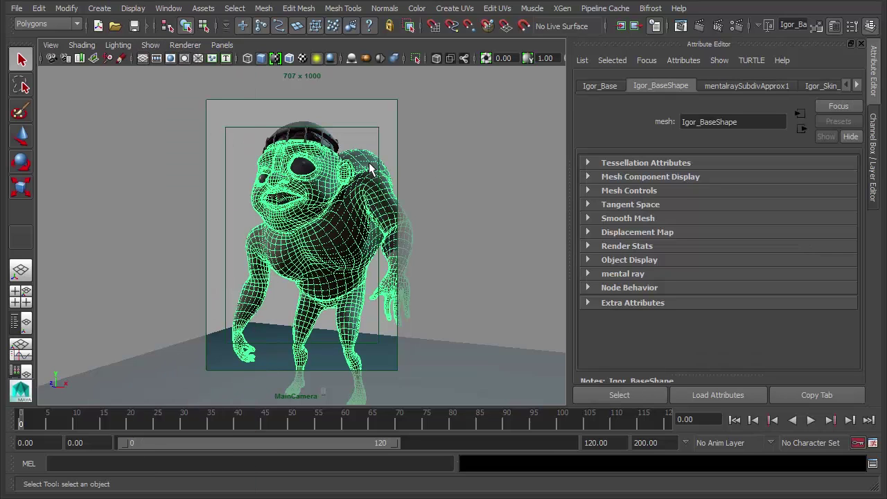
pyautogui.click(431, 168)
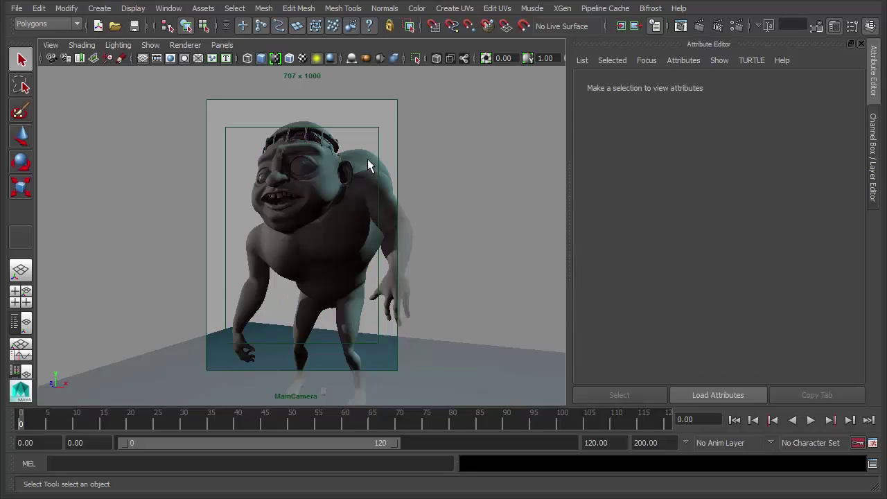
# Select the body mesh, review the displacement and subdivision options in the mental ray Approximation Editor, and close the editor.
pyautogui.click(368, 166)
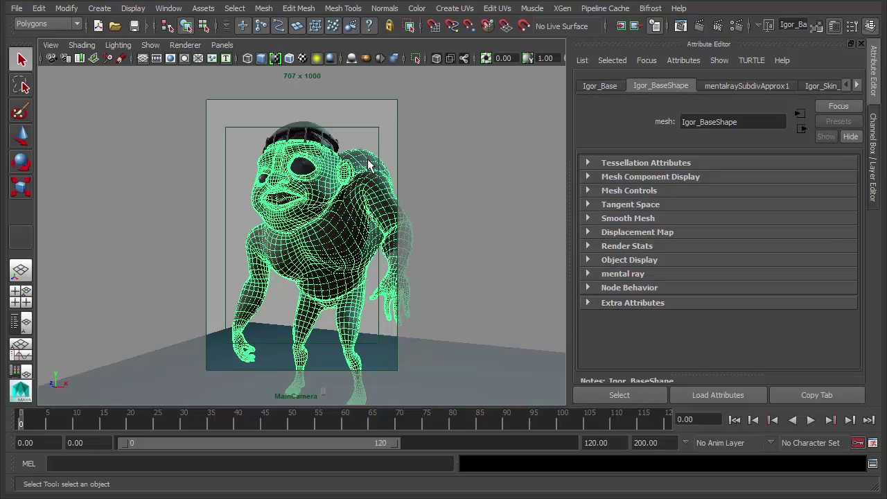
pyautogui.click(162, 8)
pyautogui.moveTo(179, 42)
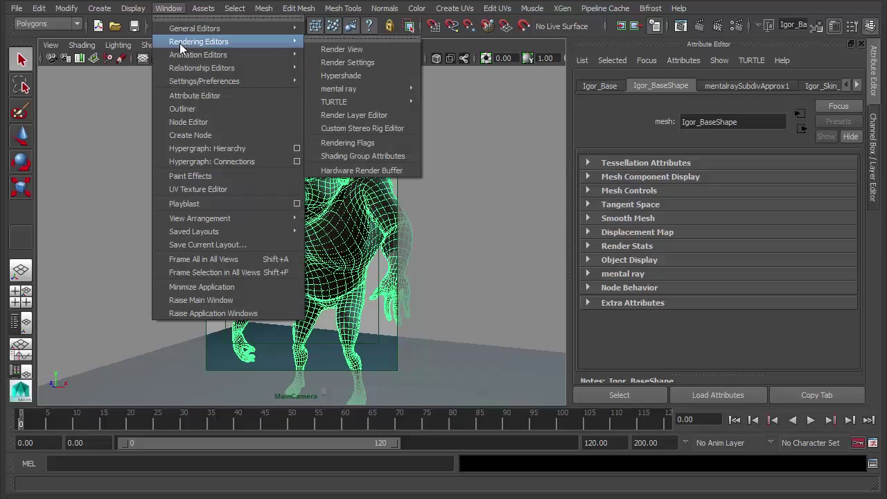
pyautogui.moveTo(386, 90)
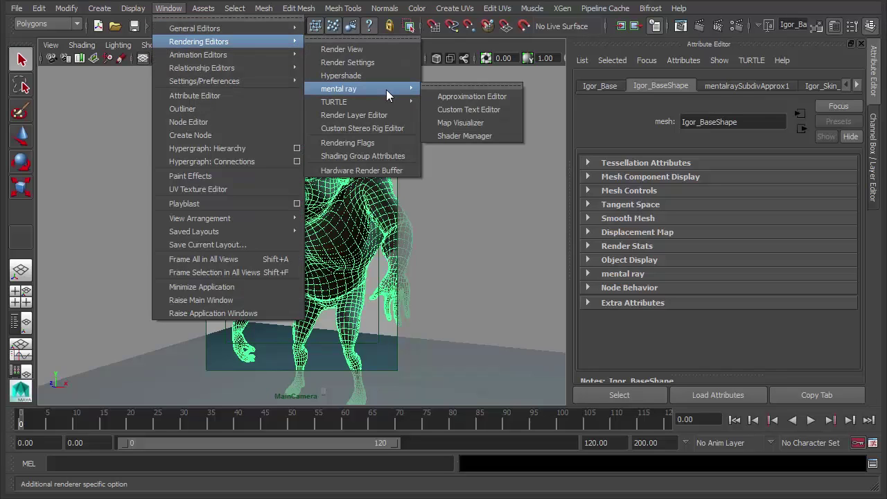
pyautogui.click(475, 96)
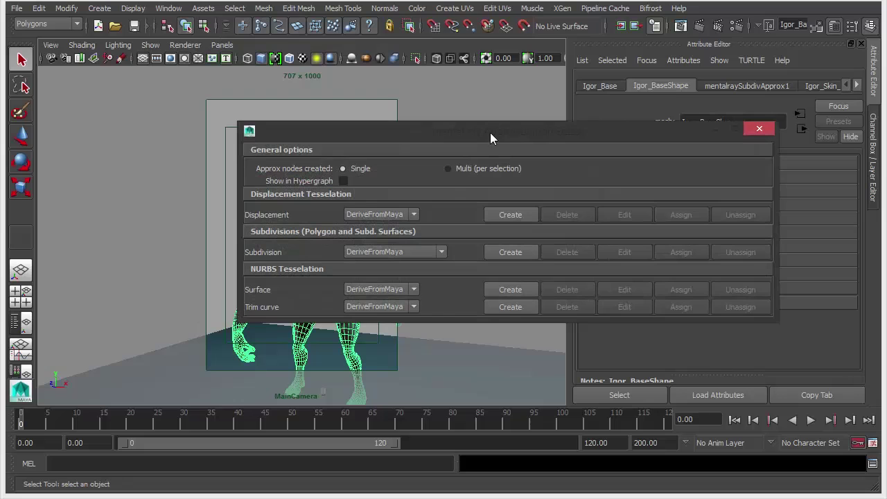
pyautogui.moveTo(490, 132); pyautogui.dragTo(303, 68)
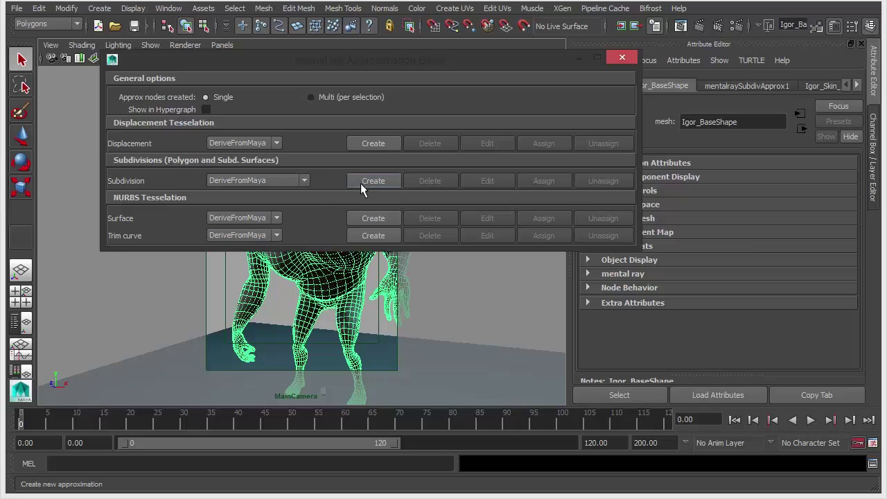
pyautogui.click(621, 59)
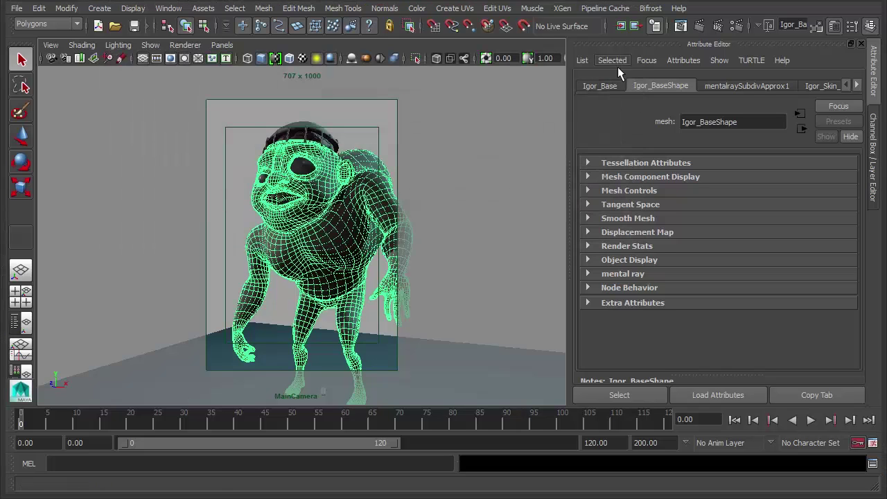
# Alternate N Subdivisions between 2 and 4 in the body's mentalraySubdivApprox1 settings, finishing at 4.
pyautogui.click(749, 85)
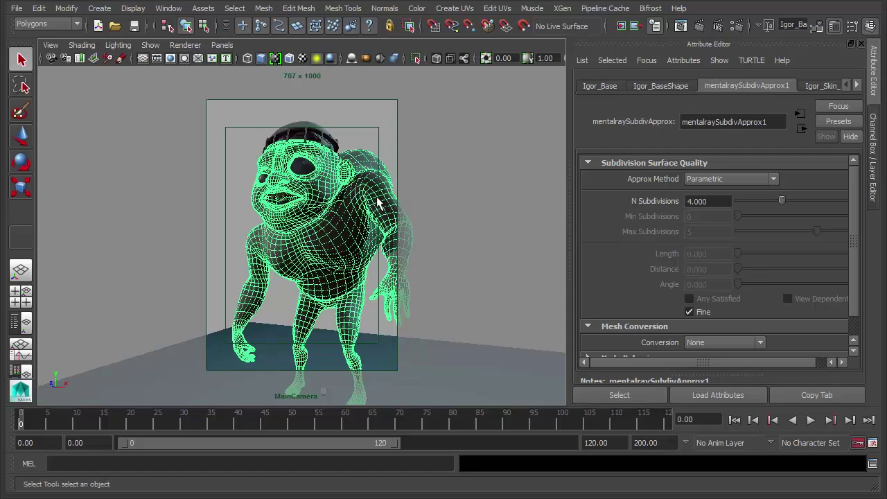
pyautogui.click(699, 203)
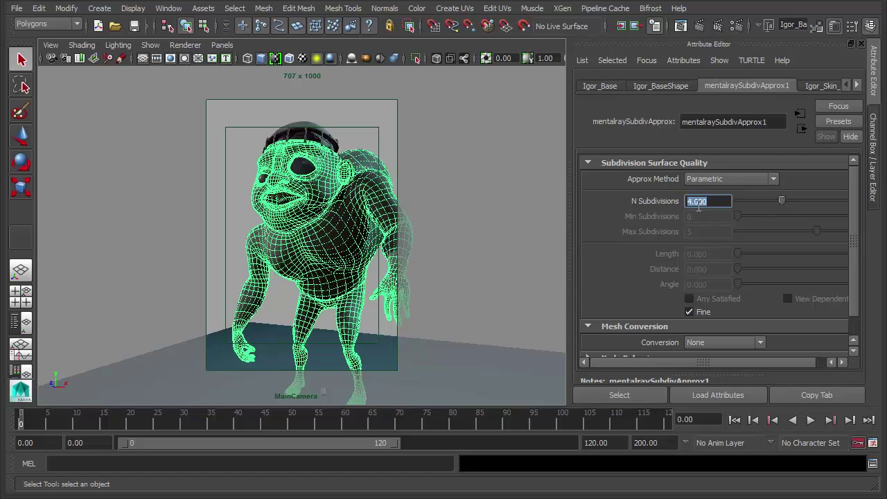
pyautogui.write('2')
pyautogui.press('Return')
pyautogui.click(698, 202)
pyautogui.write('4')
pyautogui.press('Return')
pyautogui.doubleClick(706, 201)
pyautogui.write('2')
pyautogui.press('BackSpace')
pyautogui.write('4')
pyautogui.press('Return')
pyautogui.moveTo(706, 201); pyautogui.dragTo(668, 201)
pyautogui.write('2')
pyautogui.press('Return')
pyautogui.click(669, 199)
pyautogui.write('4')
pyautogui.press('Return')
# Inspect the scalp's mentalraySubdivApprox2 and Igor_Skin_sss attributes and clear the selection.
pyautogui.click(307, 121)
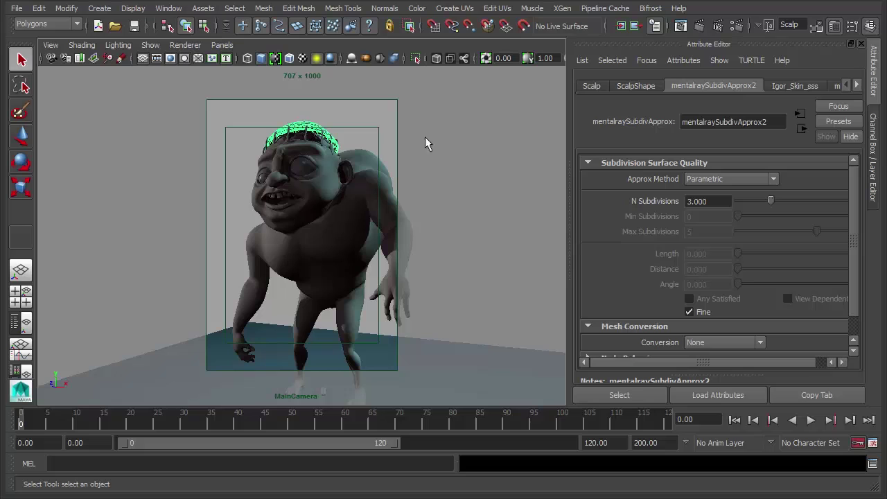
pyautogui.click(796, 85)
pyautogui.click(696, 85)
pyautogui.click(435, 155)
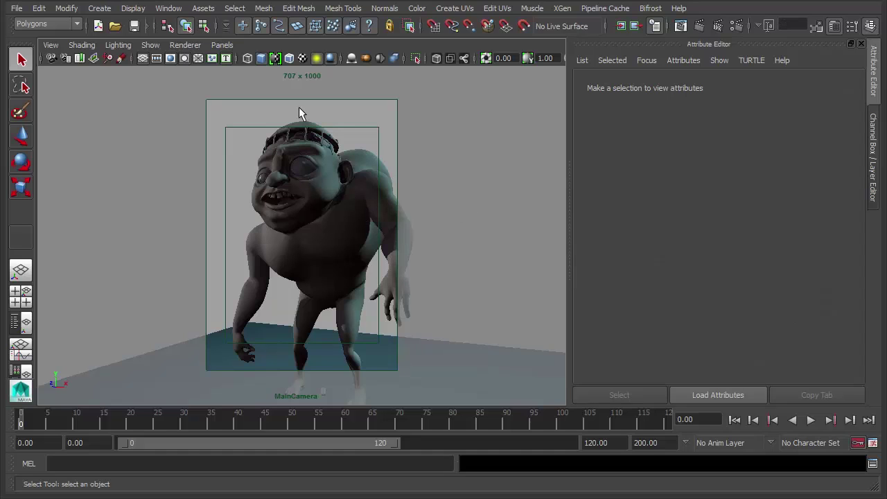
# Reselect the body mesh to recheck its mentalraySubdivApprox1 subdivision quality and deselect it.
pyautogui.click(169, 8)
pyautogui.click(168, 7)
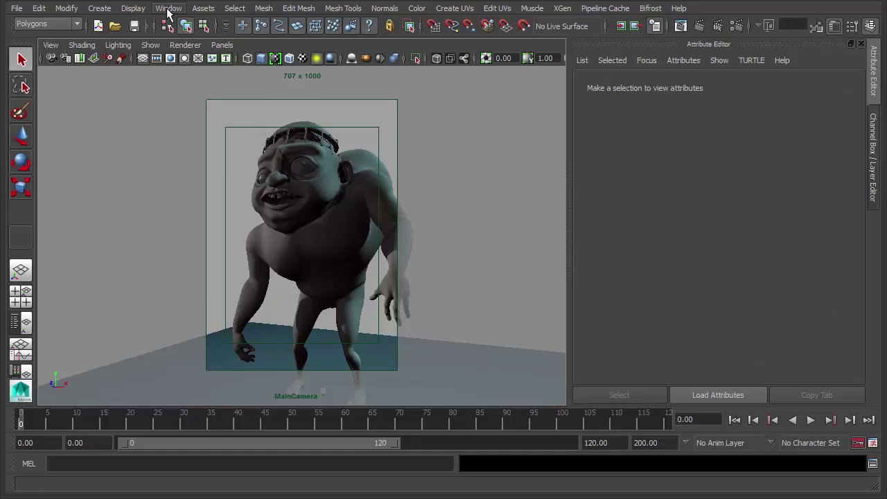
pyautogui.click(389, 206)
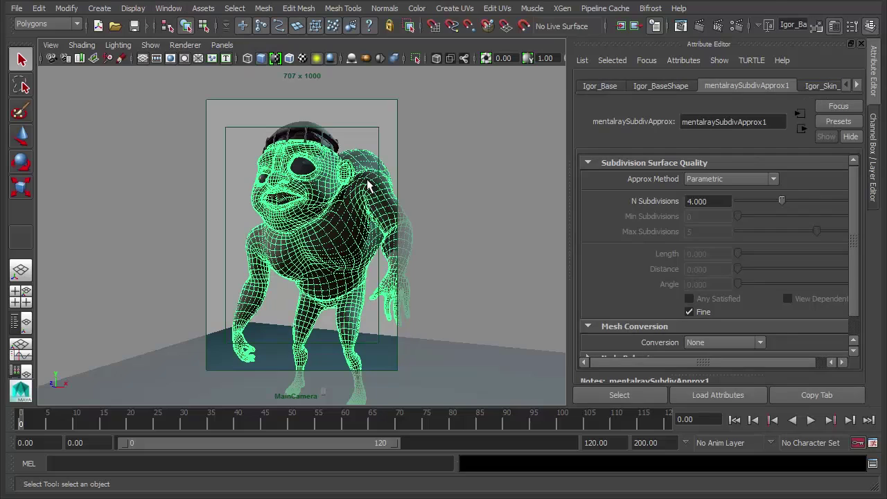
pyautogui.click(473, 131)
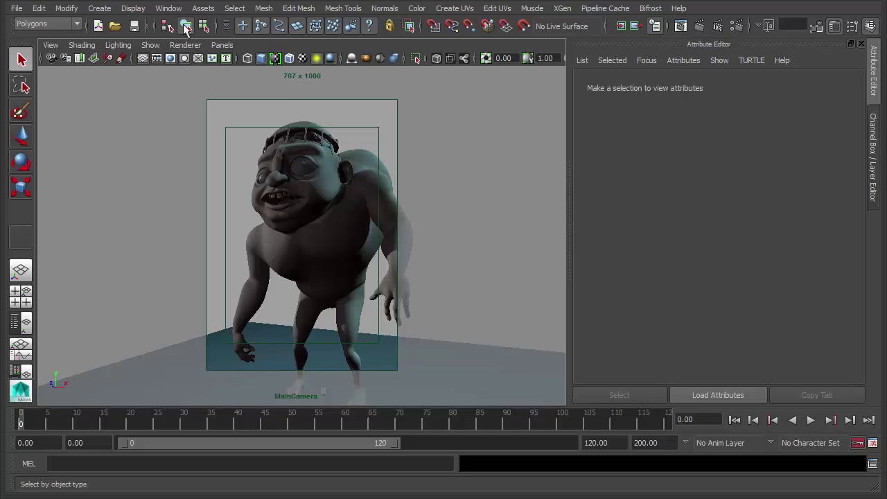
# Bring up the Render View window, then resize and reposition it beside the character.
pyautogui.click(168, 7)
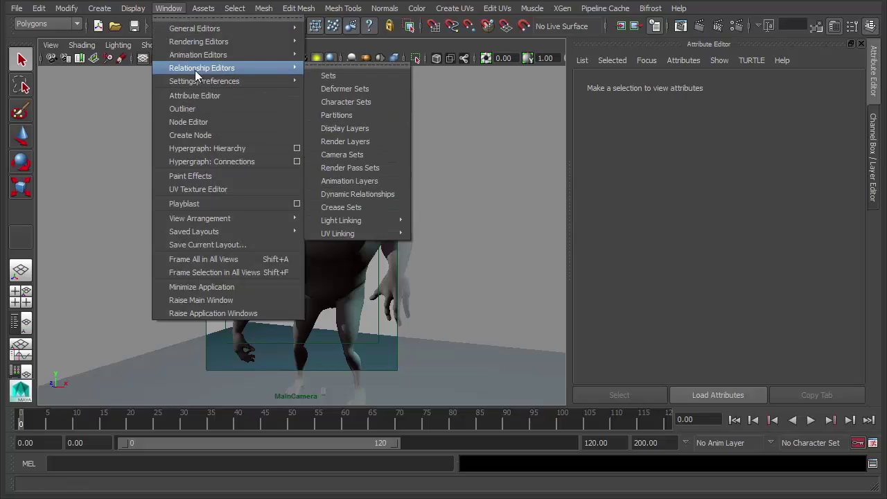
pyautogui.moveTo(202, 43)
pyautogui.click(333, 49)
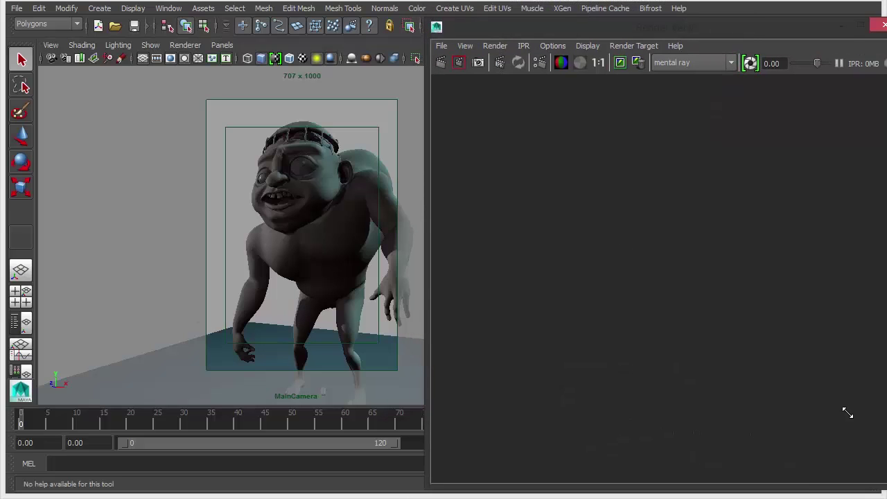
pyautogui.moveTo(812, 436); pyautogui.dragTo(868, 485)
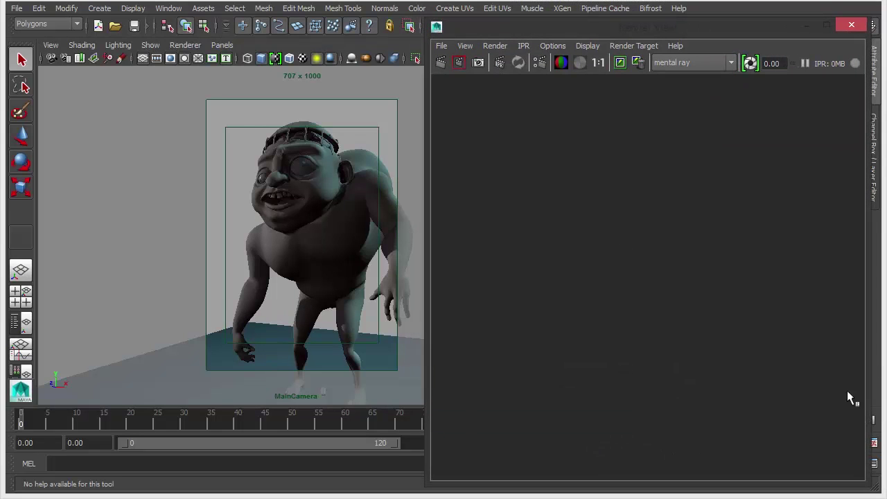
pyautogui.moveTo(696, 15); pyautogui.dragTo(722, 17)
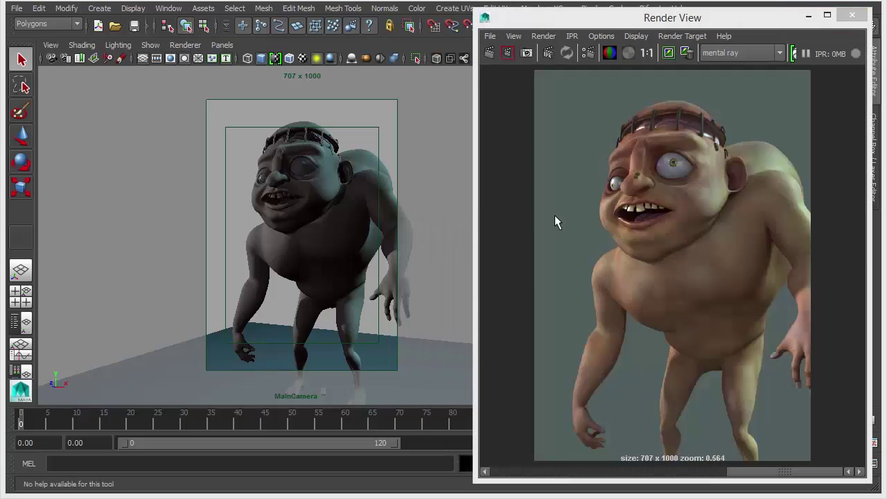
# Switch between the stored renders in the Render View to compare the character's skin detail.
pyautogui.click(699, 25)
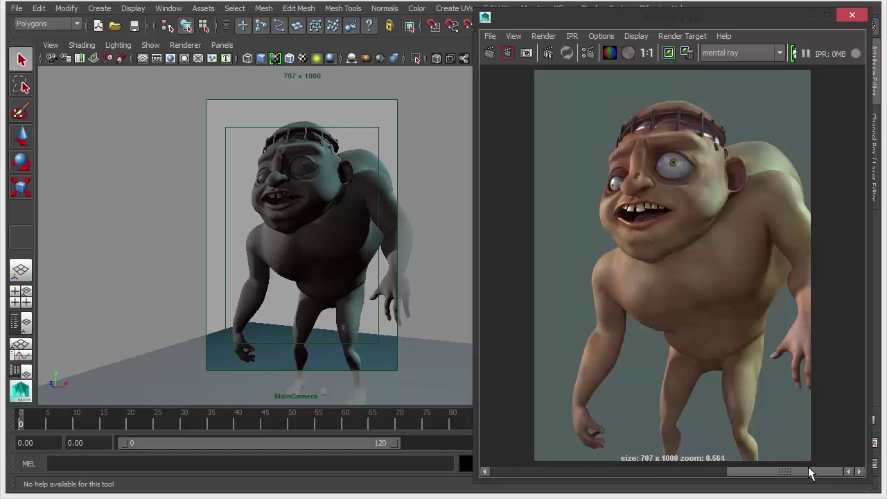
pyautogui.moveTo(791, 472)
pyautogui.mouseDown()
pyautogui.moveTo(718, 471)
pyautogui.moveTo(827, 475)
pyautogui.moveTo(731, 474)
pyautogui.mouseUp()
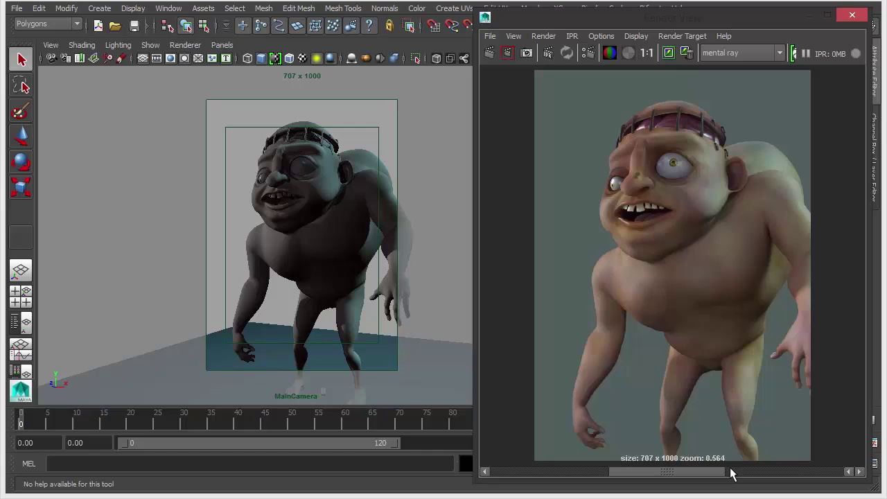
pyautogui.click(727, 471)
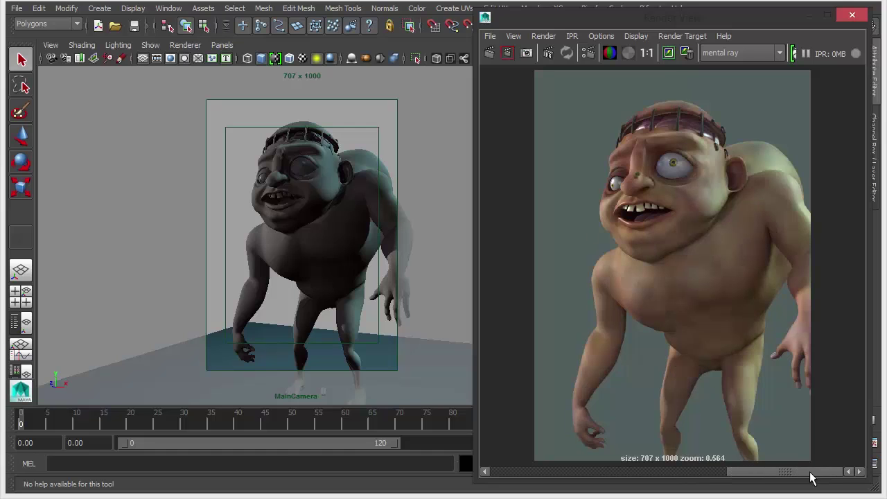
# Alternate between the last and middle stored renders to compare the shading and shape of the character's head and body.
pyautogui.moveTo(779, 474); pyautogui.dragTo(745, 474)
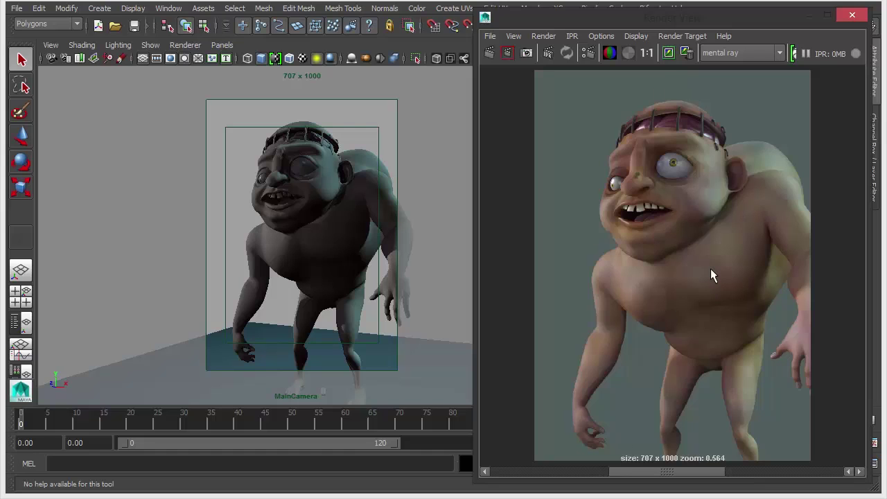
pyautogui.click(807, 472)
pyautogui.click(722, 473)
pyautogui.click(791, 473)
pyautogui.click(717, 473)
# Compare the IgorDispFig03.iff render repeatedly with the middle stored render, finishing on IgorDispFig03.iff.
pyautogui.click(600, 475)
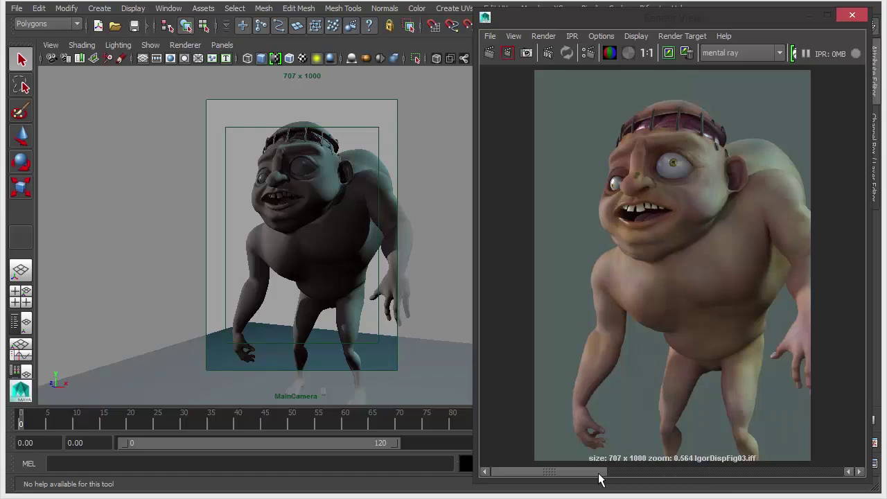
pyautogui.click(689, 475)
pyautogui.click(586, 475)
pyautogui.click(671, 475)
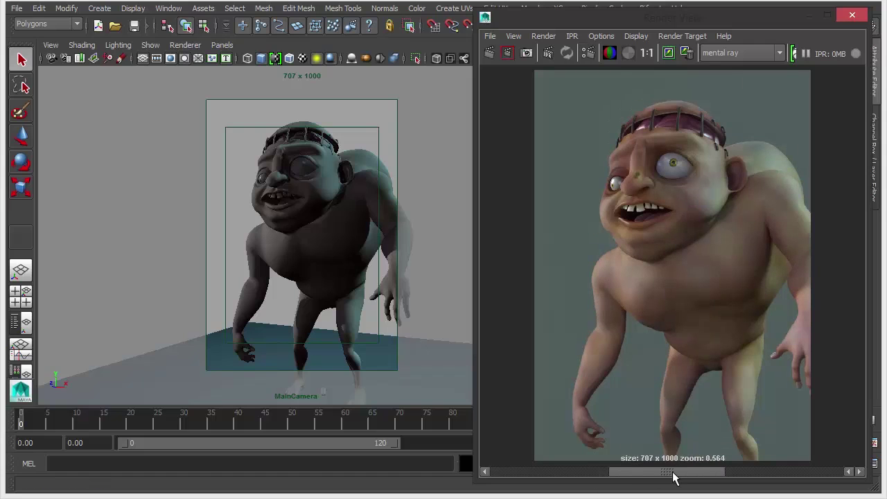
pyautogui.click(588, 475)
pyautogui.click(622, 475)
pyautogui.click(584, 475)
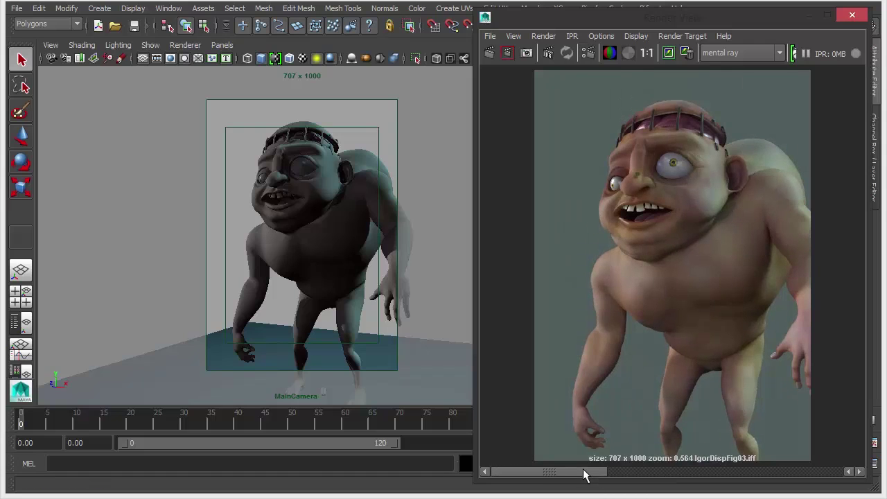
pyautogui.click(684, 474)
pyautogui.click(601, 474)
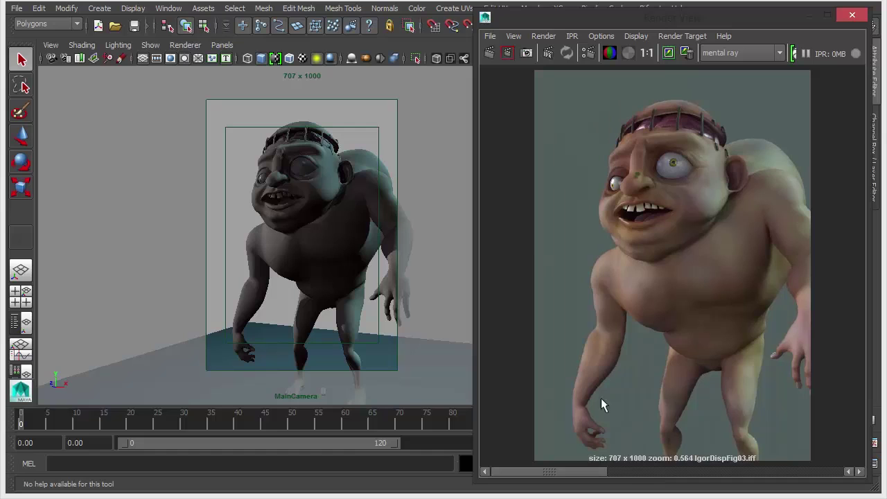
pyautogui.click(617, 477)
pyautogui.click(601, 476)
pyautogui.click(651, 474)
pyautogui.click(558, 473)
pyautogui.moveTo(593, 474); pyautogui.dragTo(572, 481)
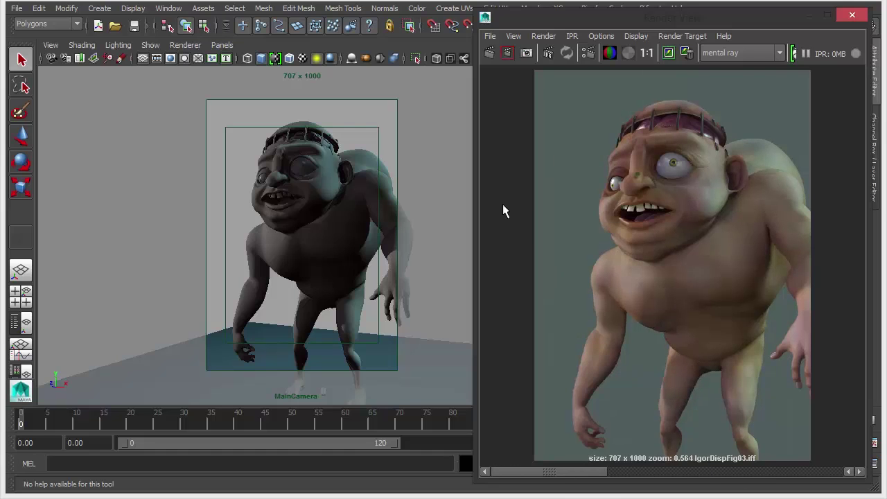